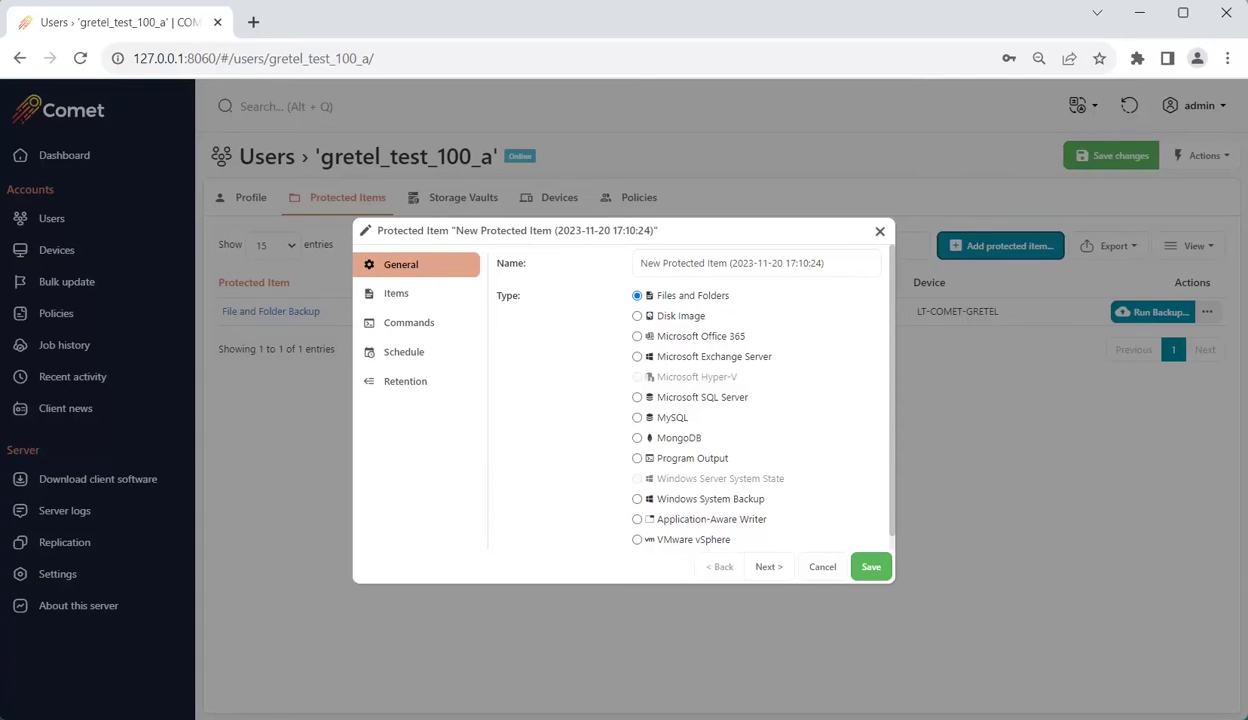
Set the new protected item's type to VMware vSphere, name it 'VMware Backup', and continue to Authentication
scroll(678, 387, "down", 1)
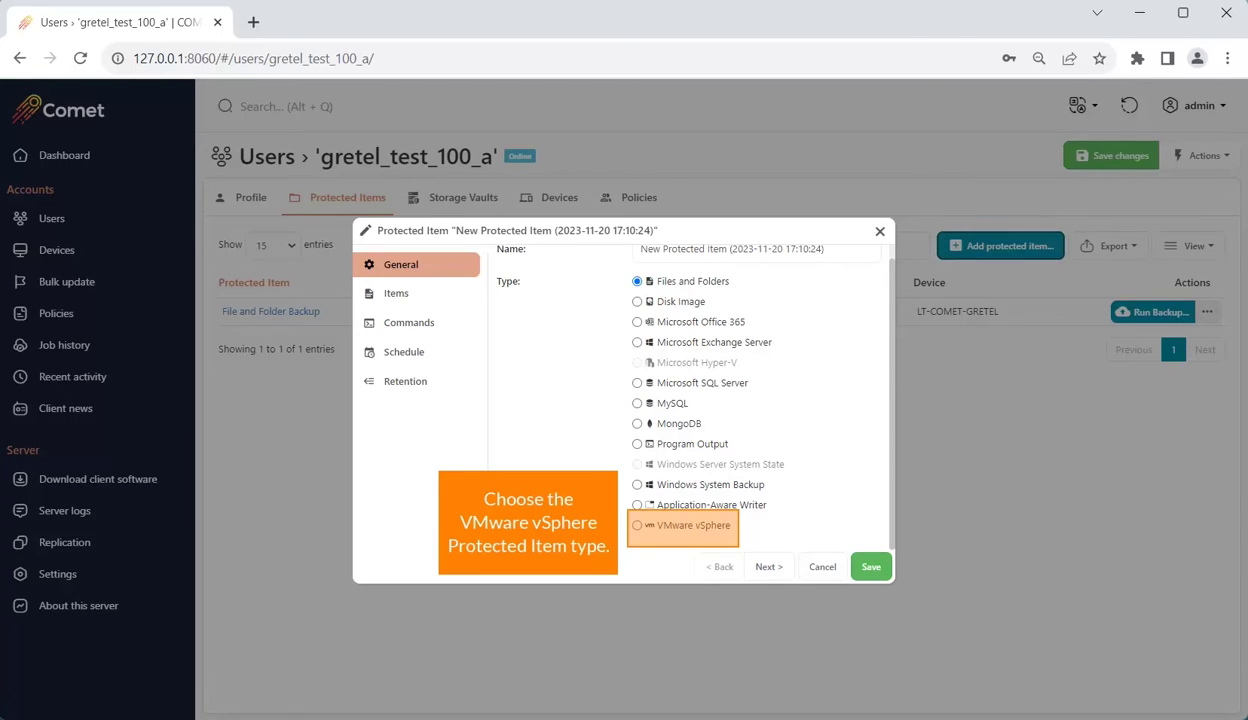
left_click(637, 525)
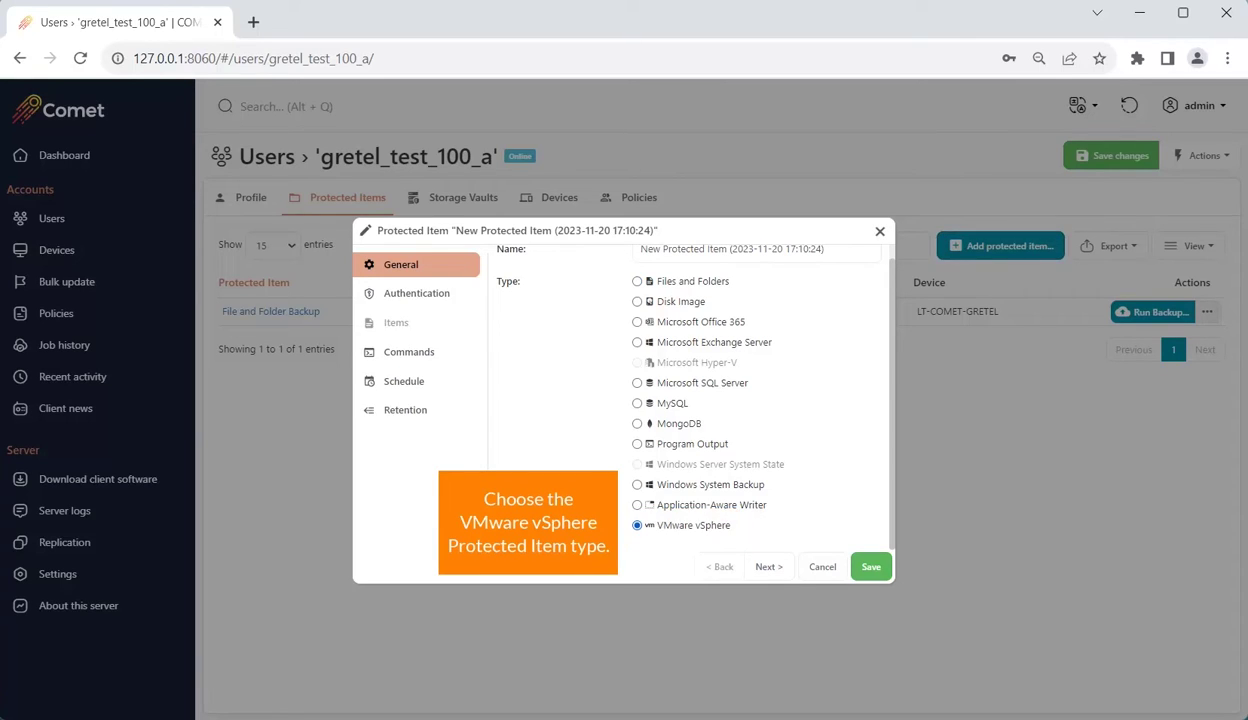
left_click(740, 249)
type("VM")
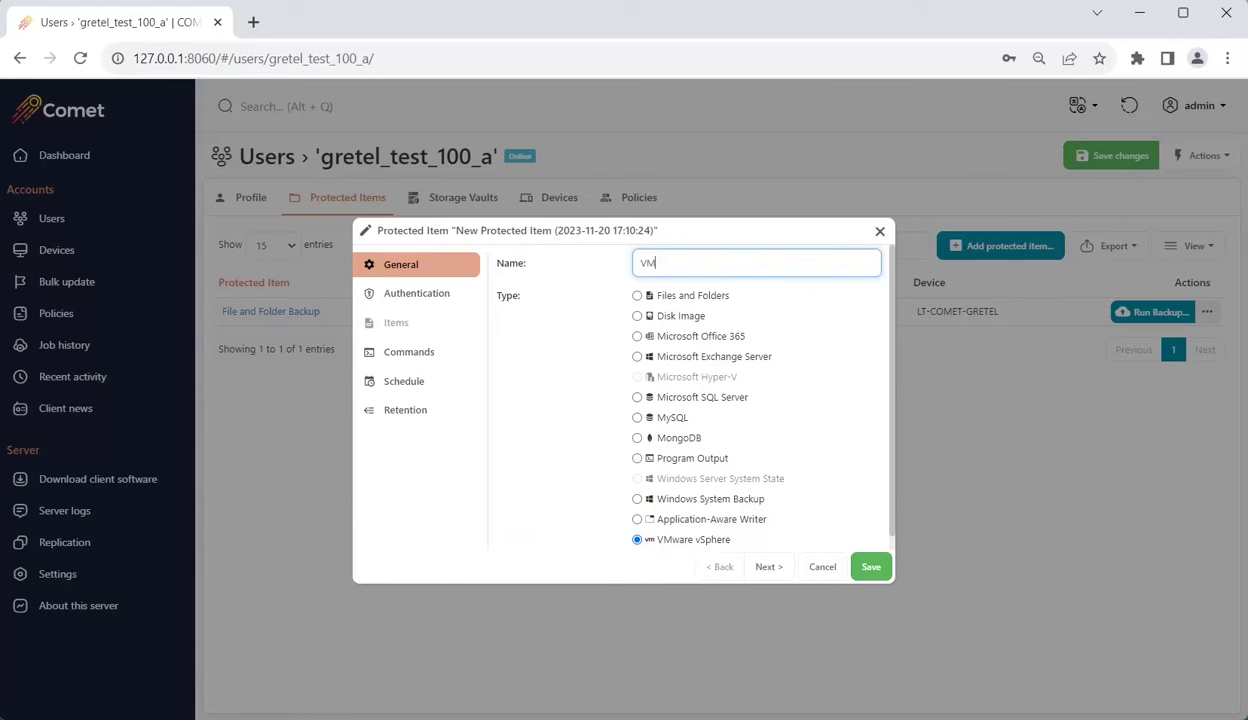
type("ware Backup")
left_click(769, 566)
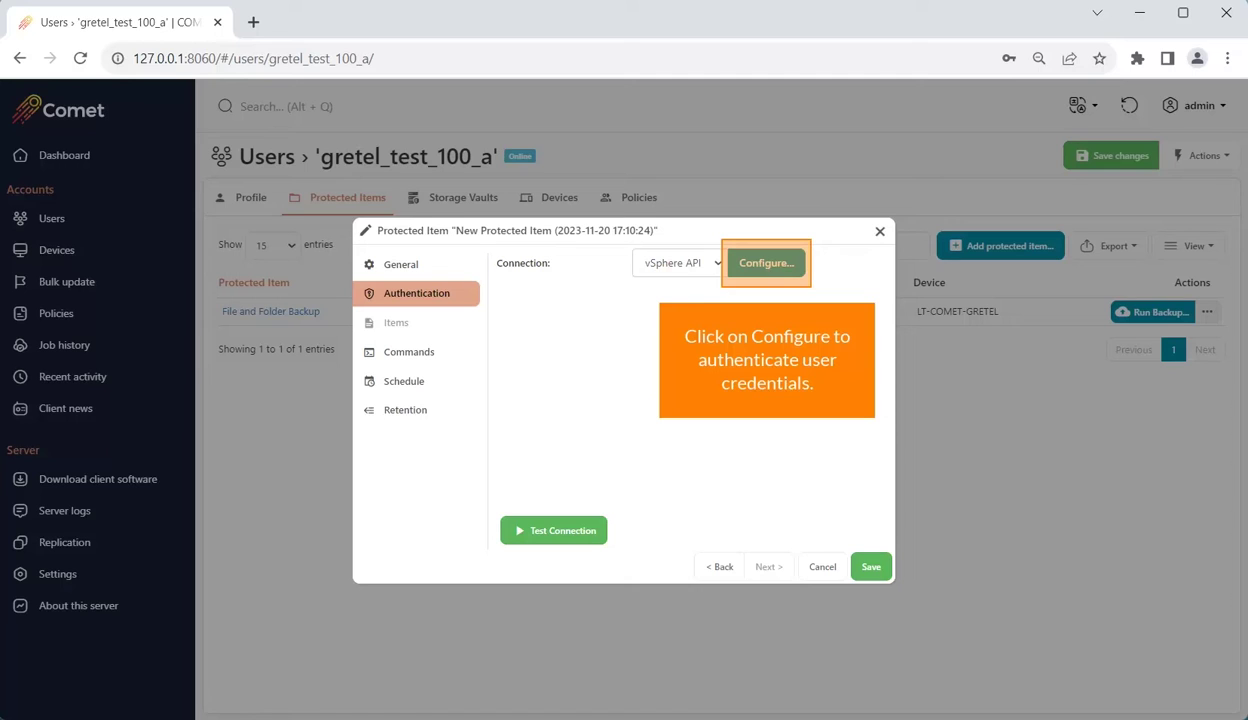
Connect to vSphere server 192.168.1.159, allowing invalid SSL certificates, using the root user and its password
left_click(766, 263)
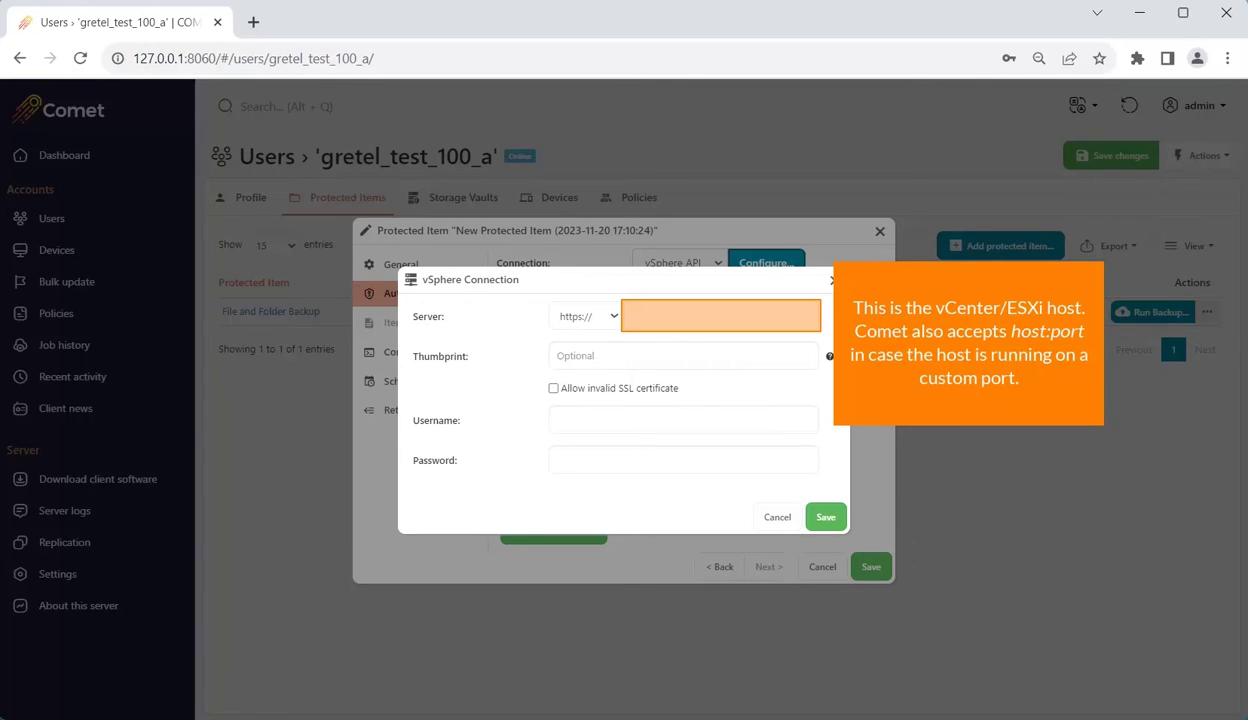
type("192.168.1.159")
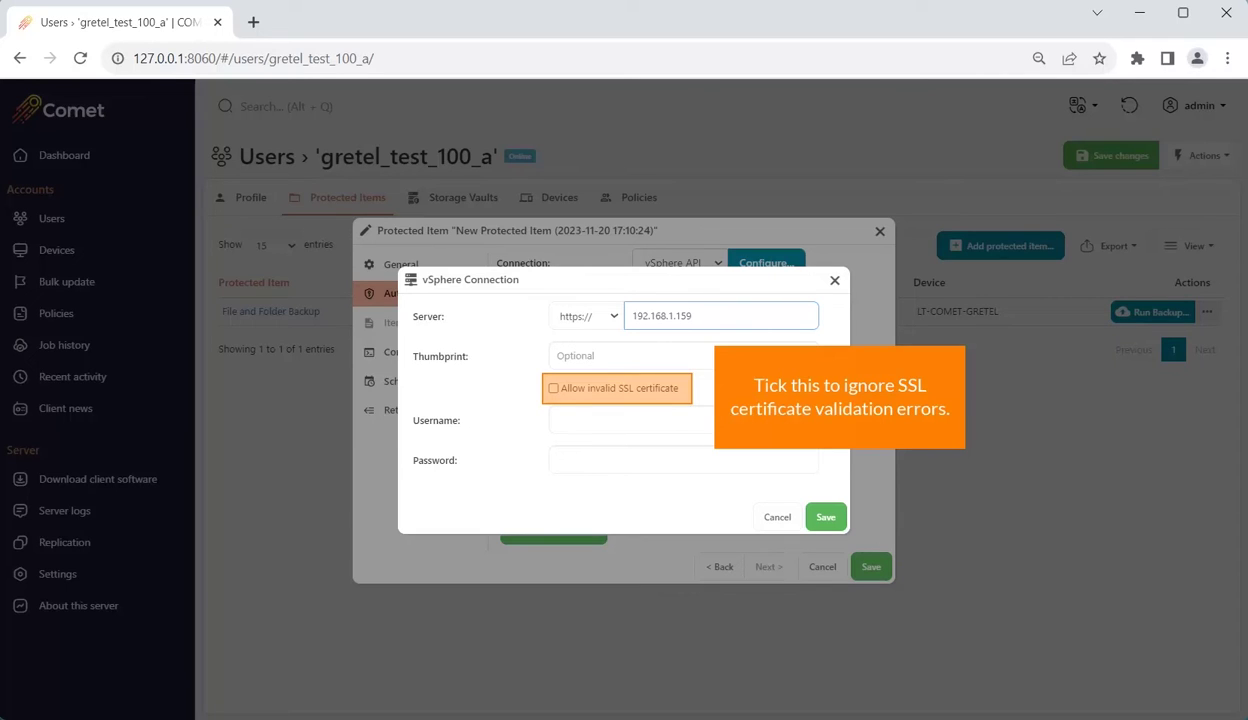
left_click(553, 388)
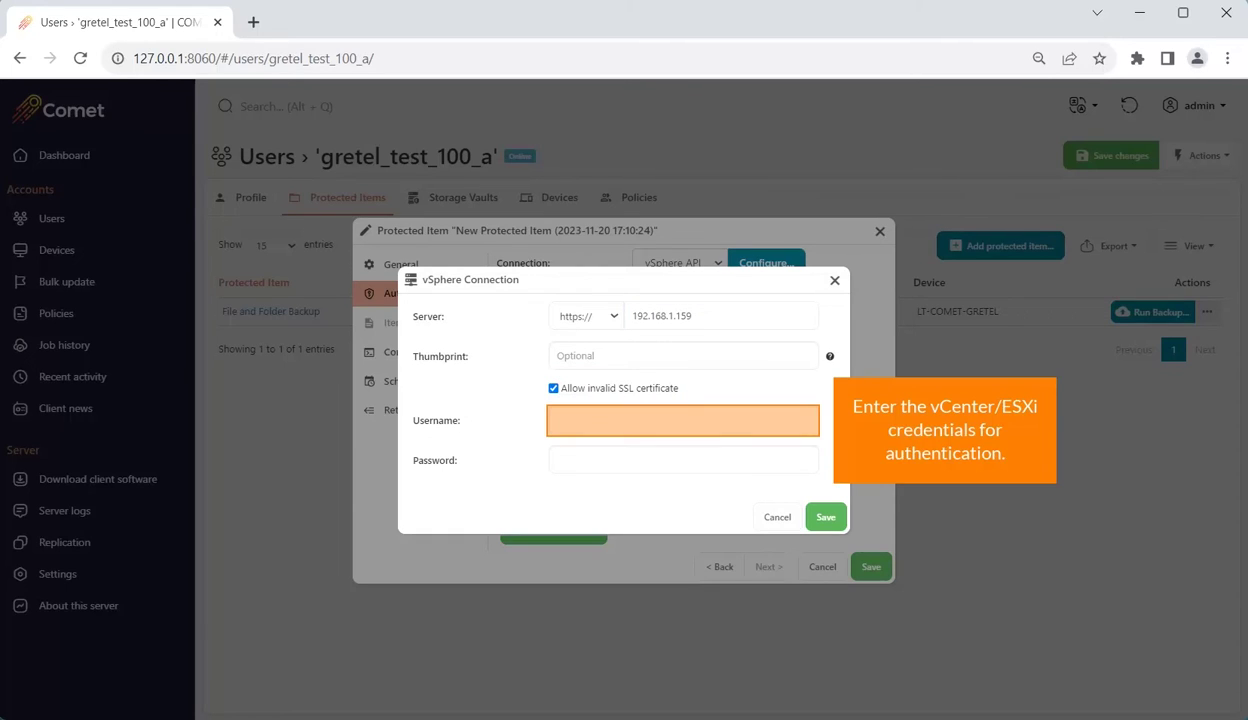
left_click(682, 420)
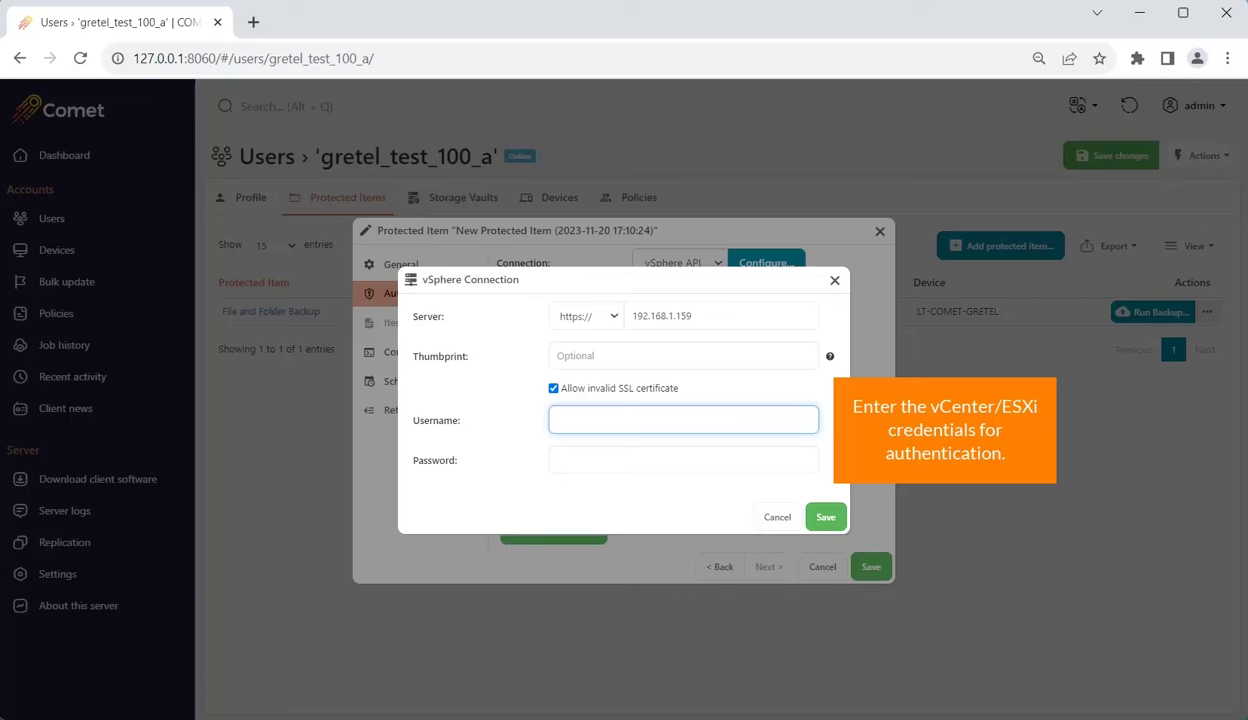
type("root")
key("Tab")
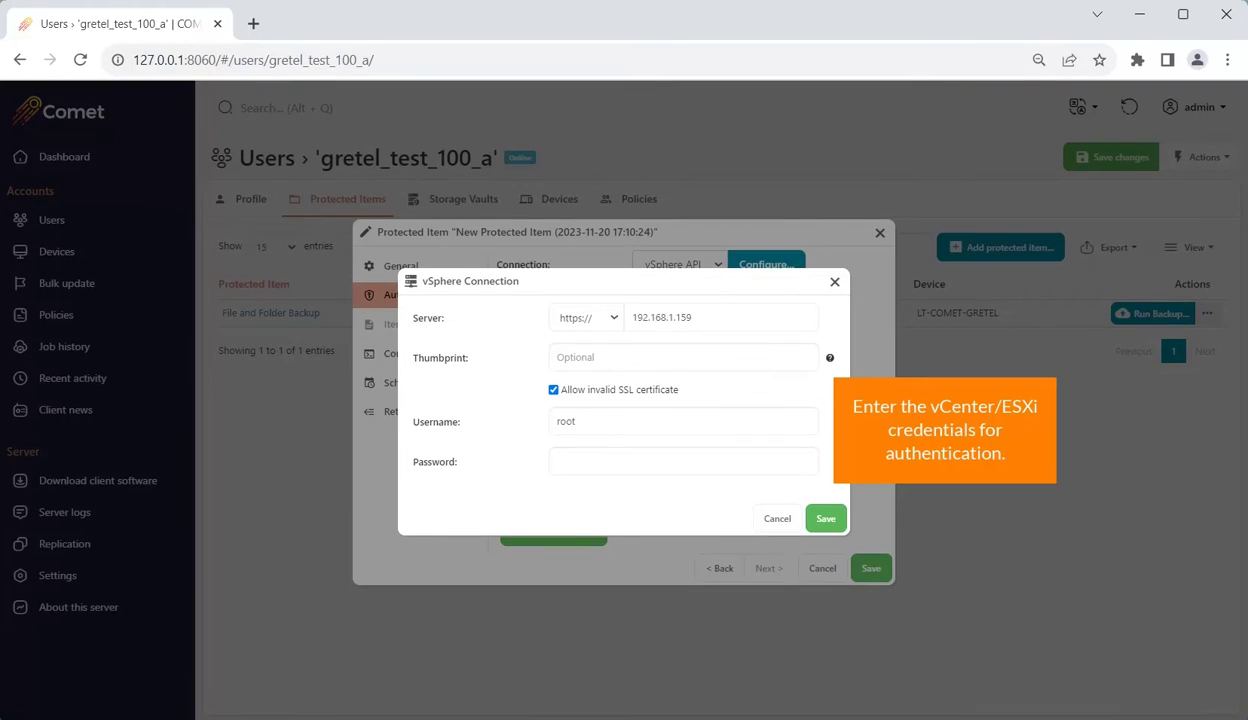
key("ctrl+v")
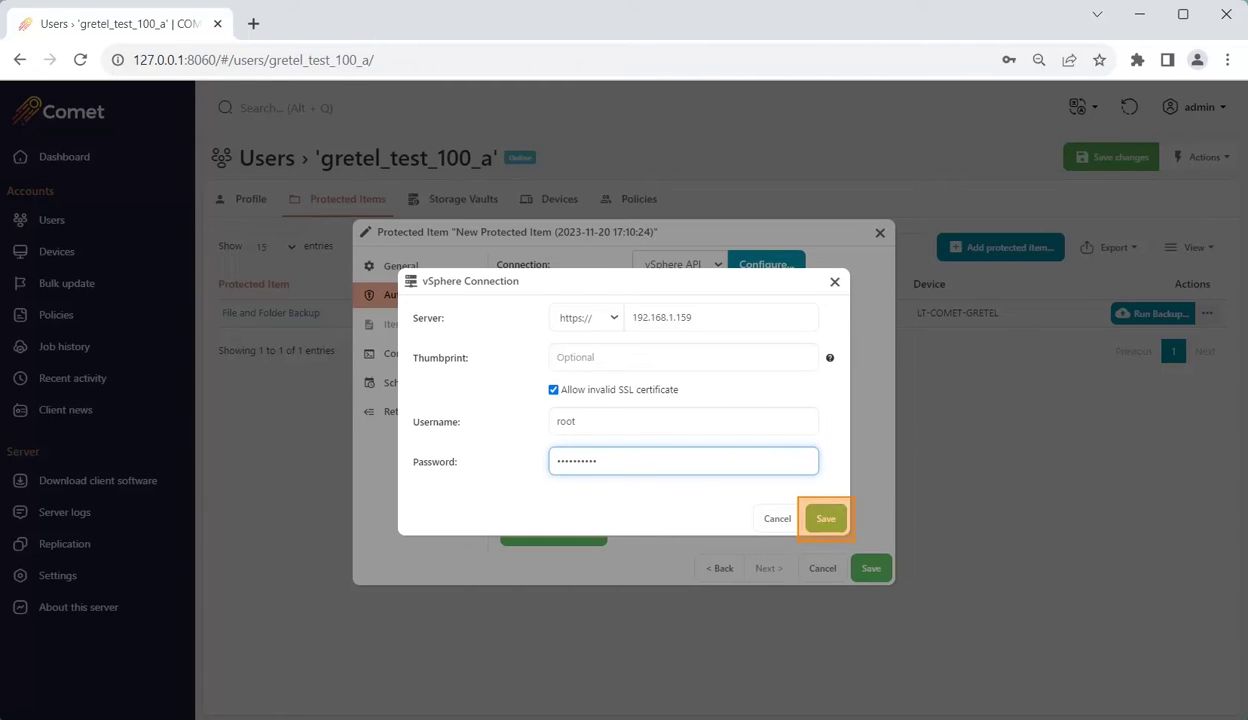
key("Return")
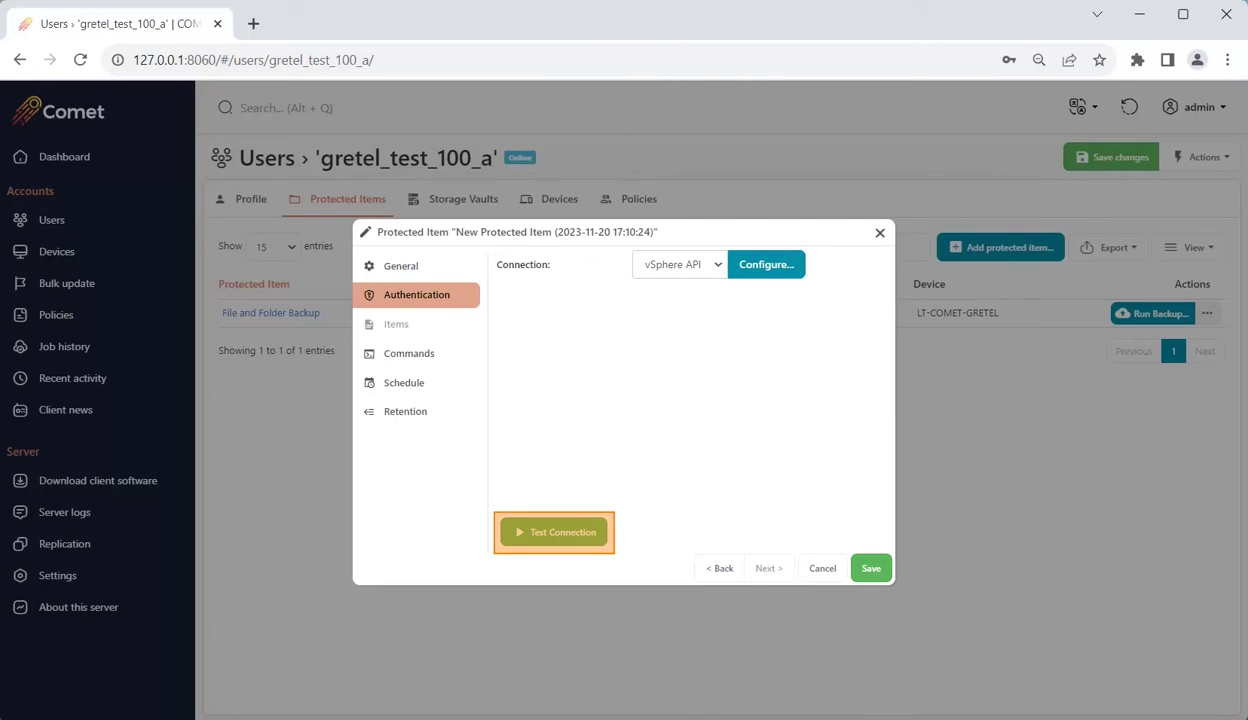
Test the vSphere connection and continue to the list of virtual machines to protect
key("Return")
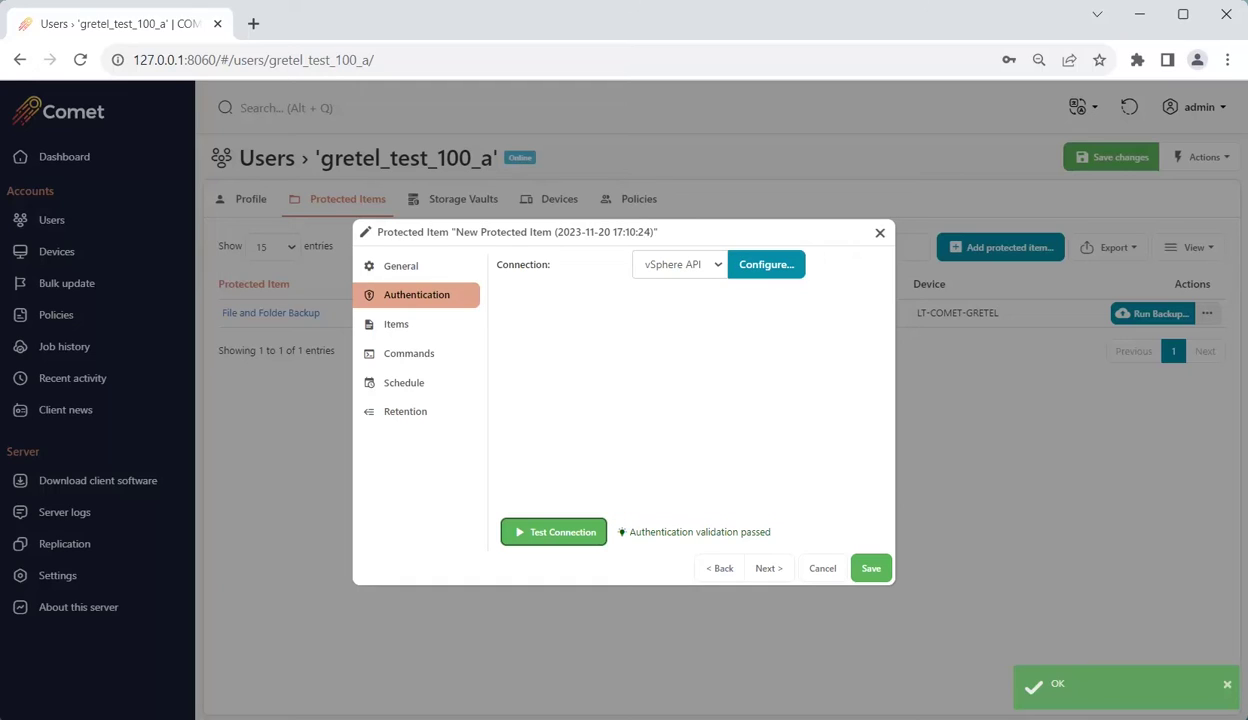
key("Tab")
key("Tab")
key("Return")
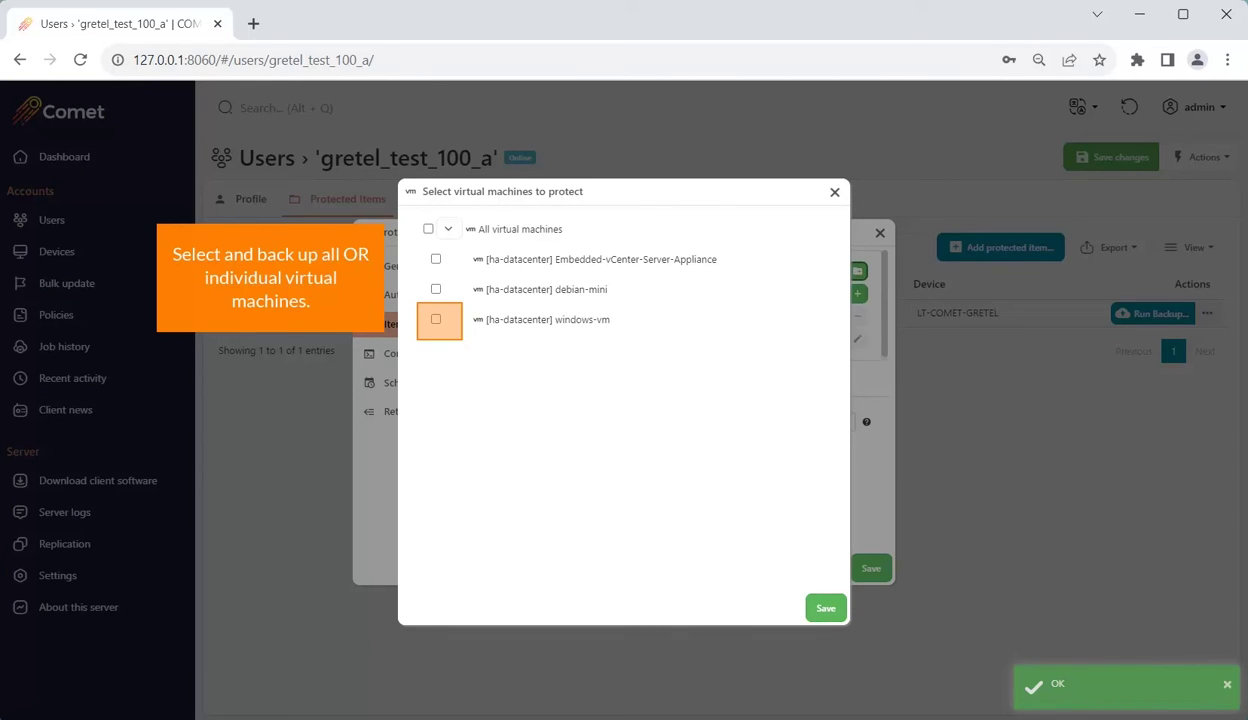
Include only windows-vm, keep the default commands, schedule and retention, and save the item
left_click(436, 319)
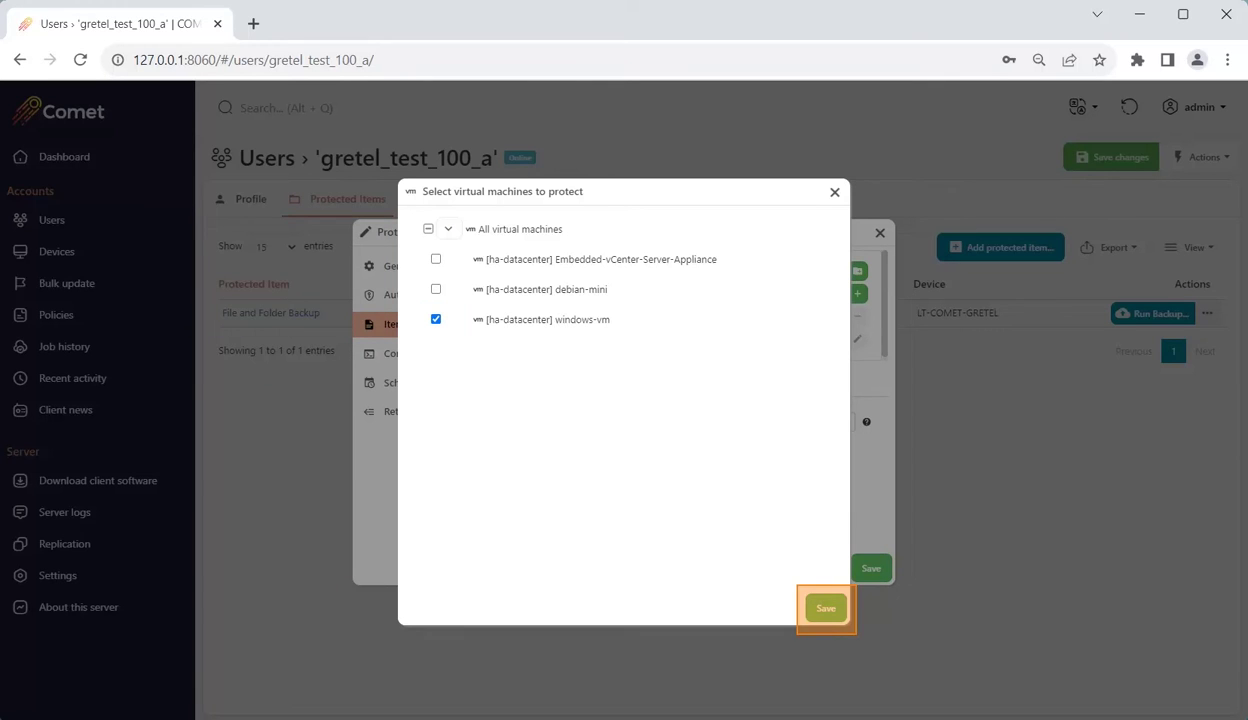
left_click(826, 608)
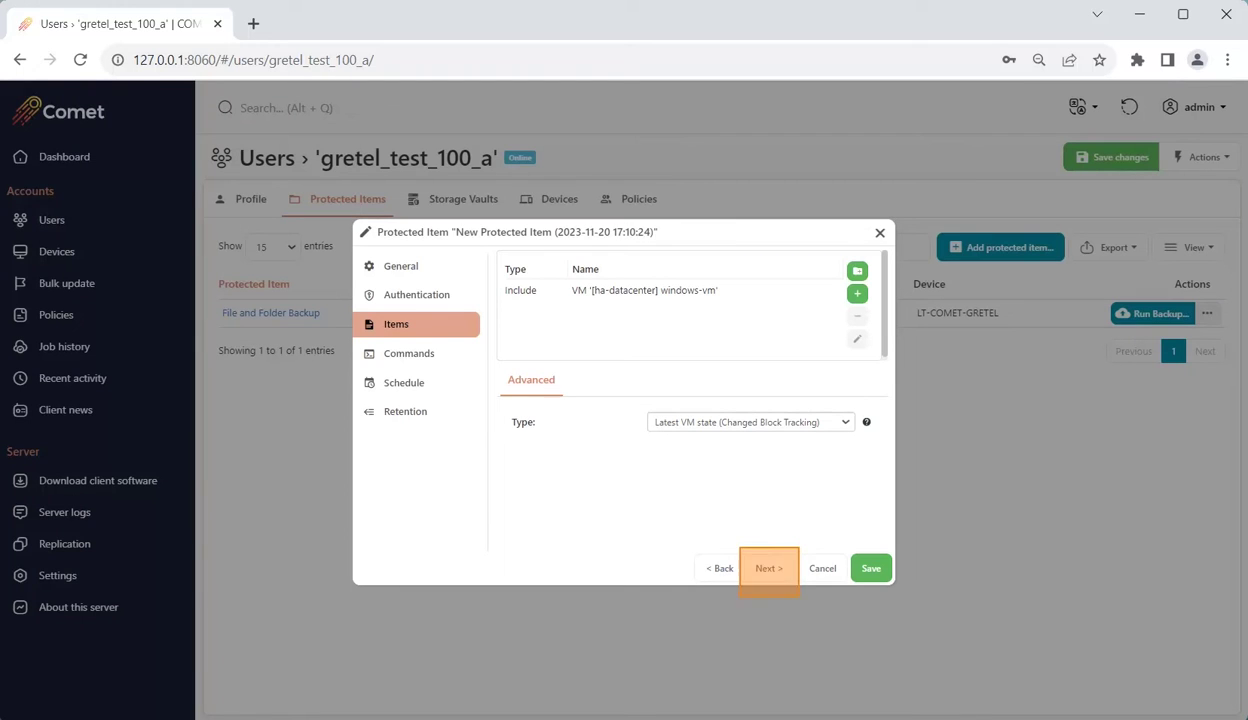
left_click(768, 568)
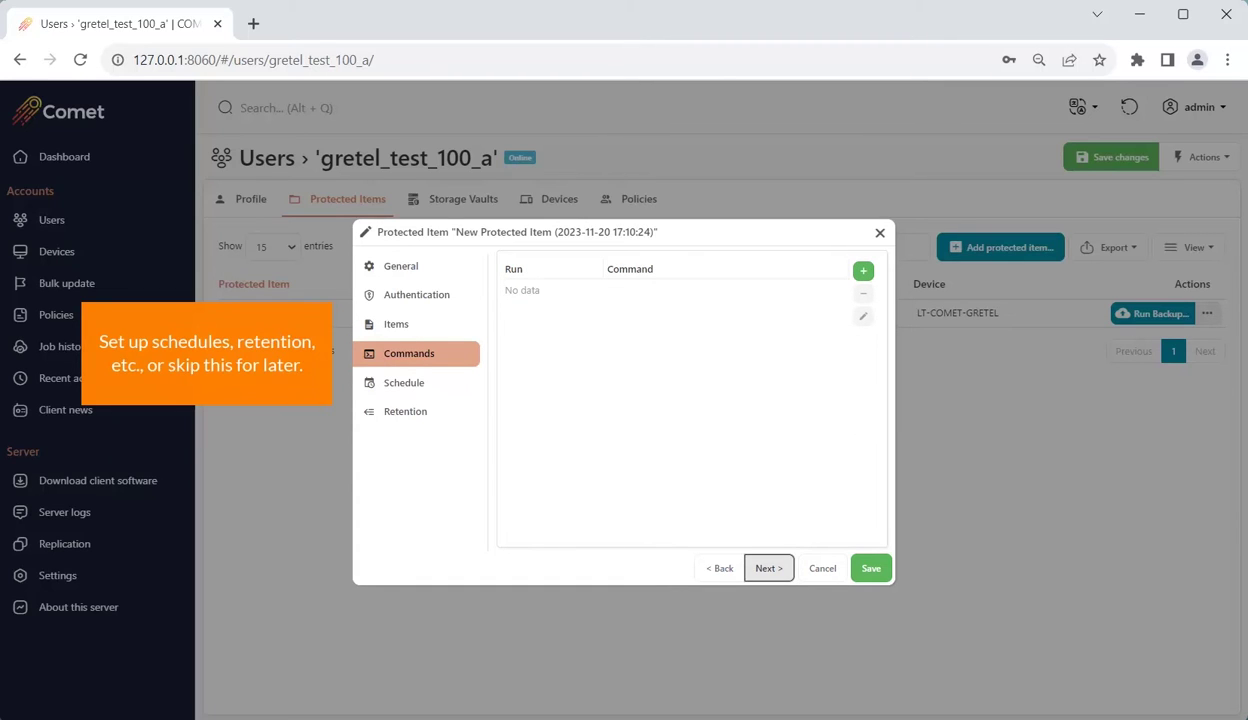
left_click(768, 568)
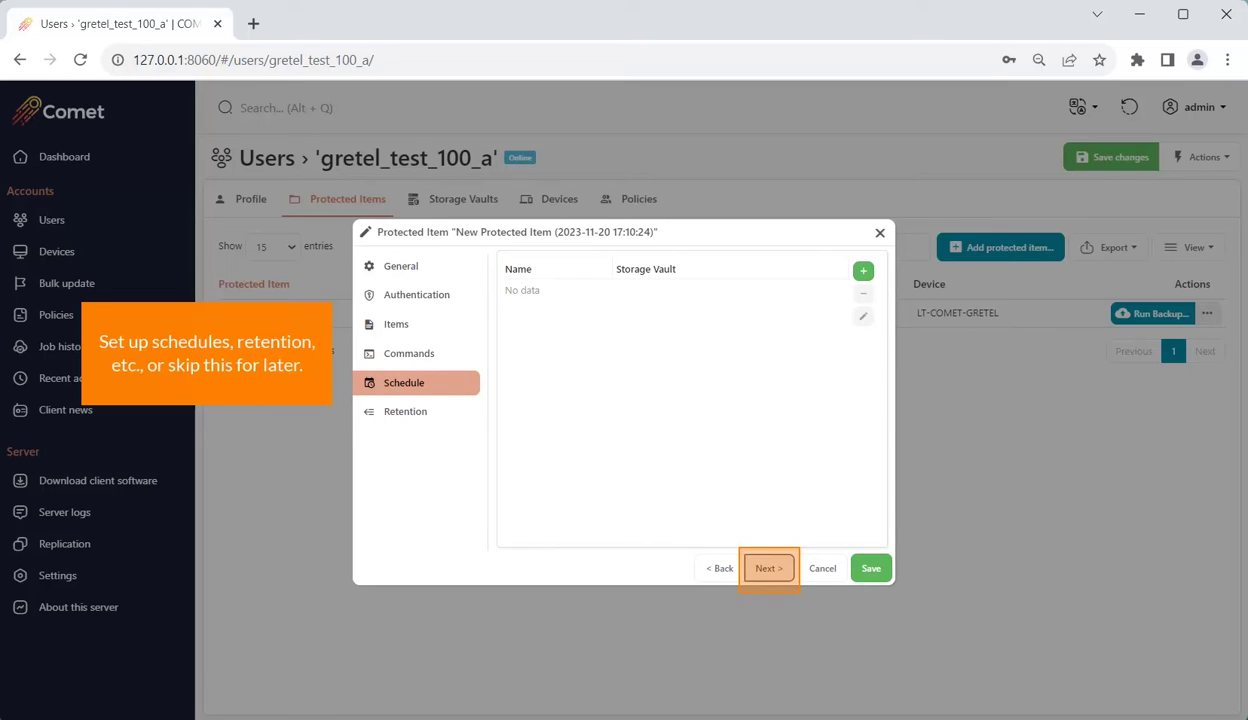
left_click(768, 568)
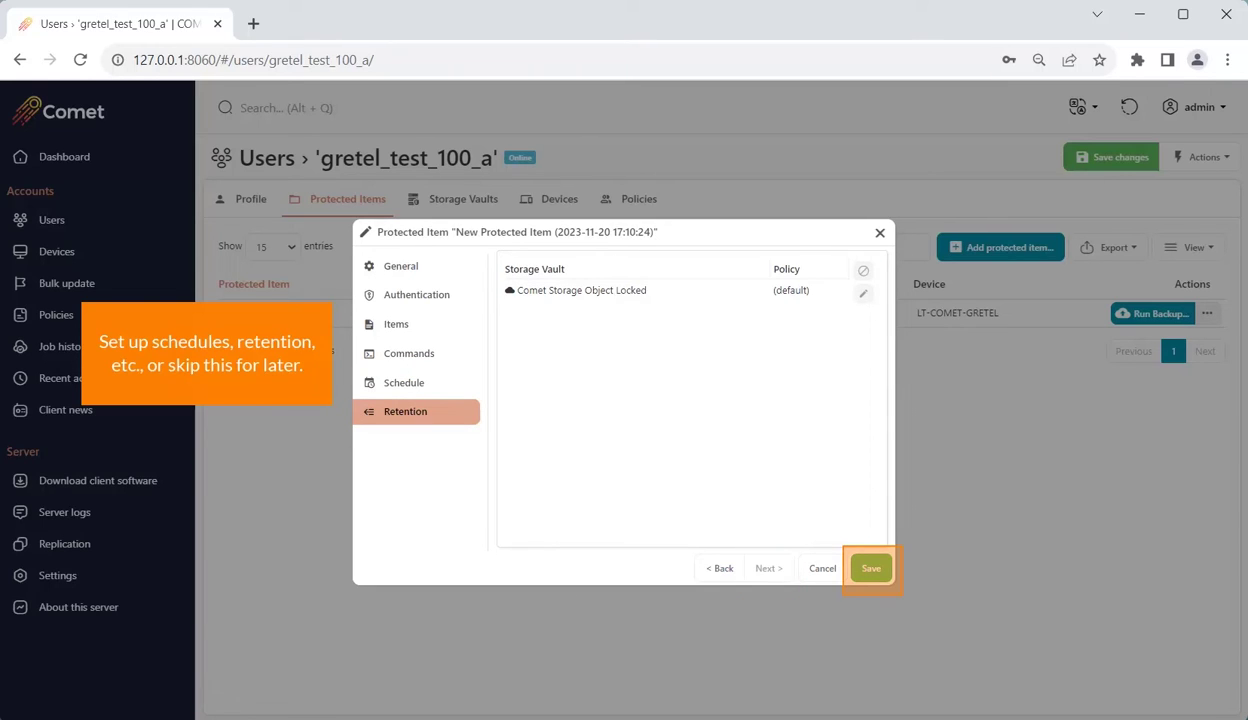
left_click(871, 568)
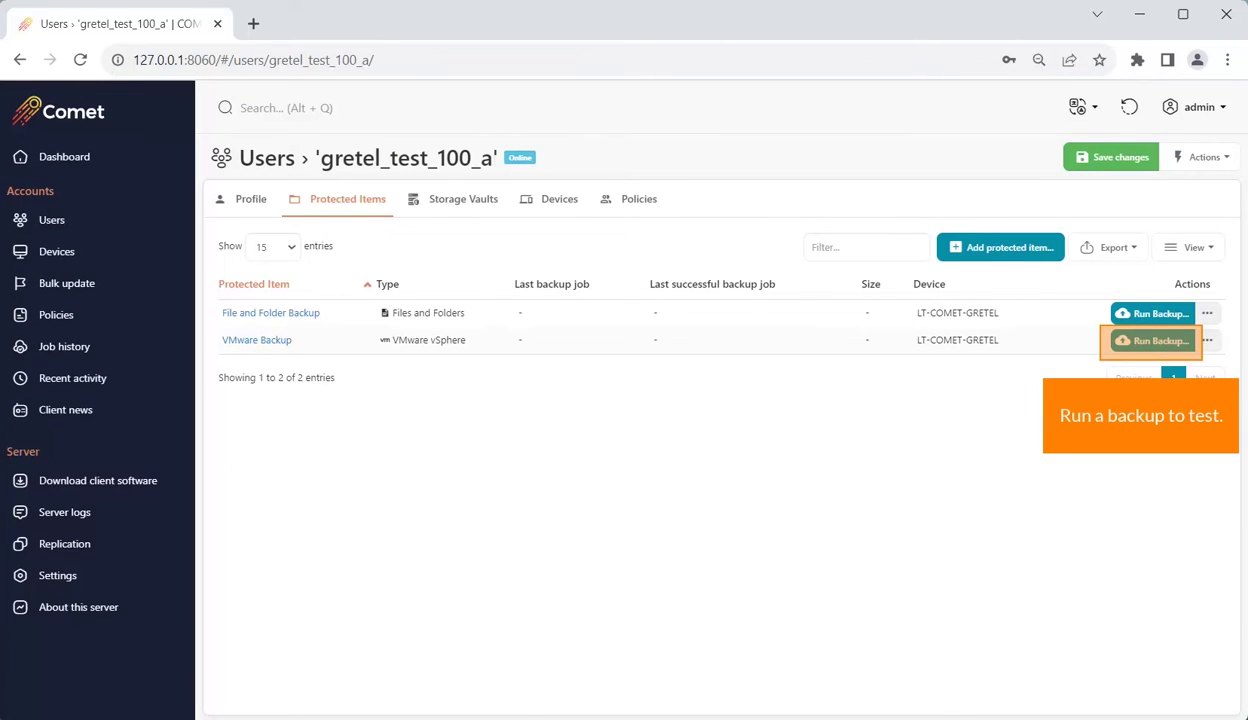
Run a backup of the VMware Backup item
left_click(1150, 340)
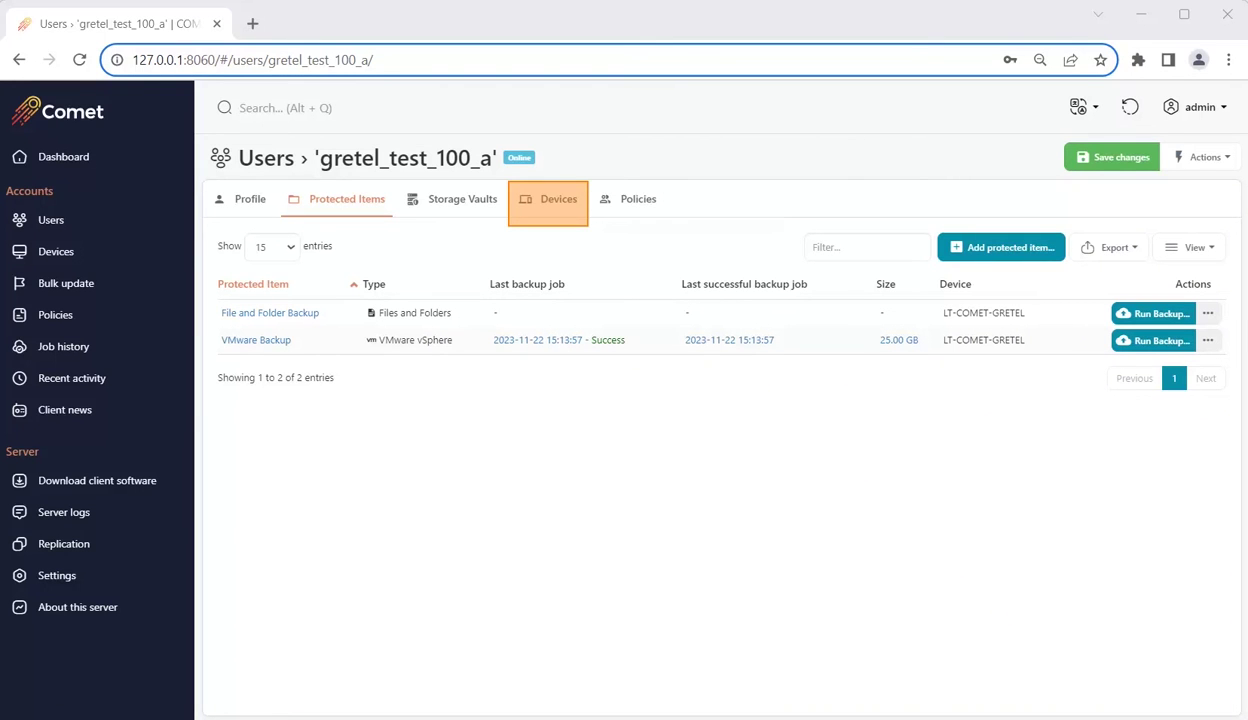
Start a restore from the device using the latest VMware Backup snapshot in the storage vault
left_click(552, 199)
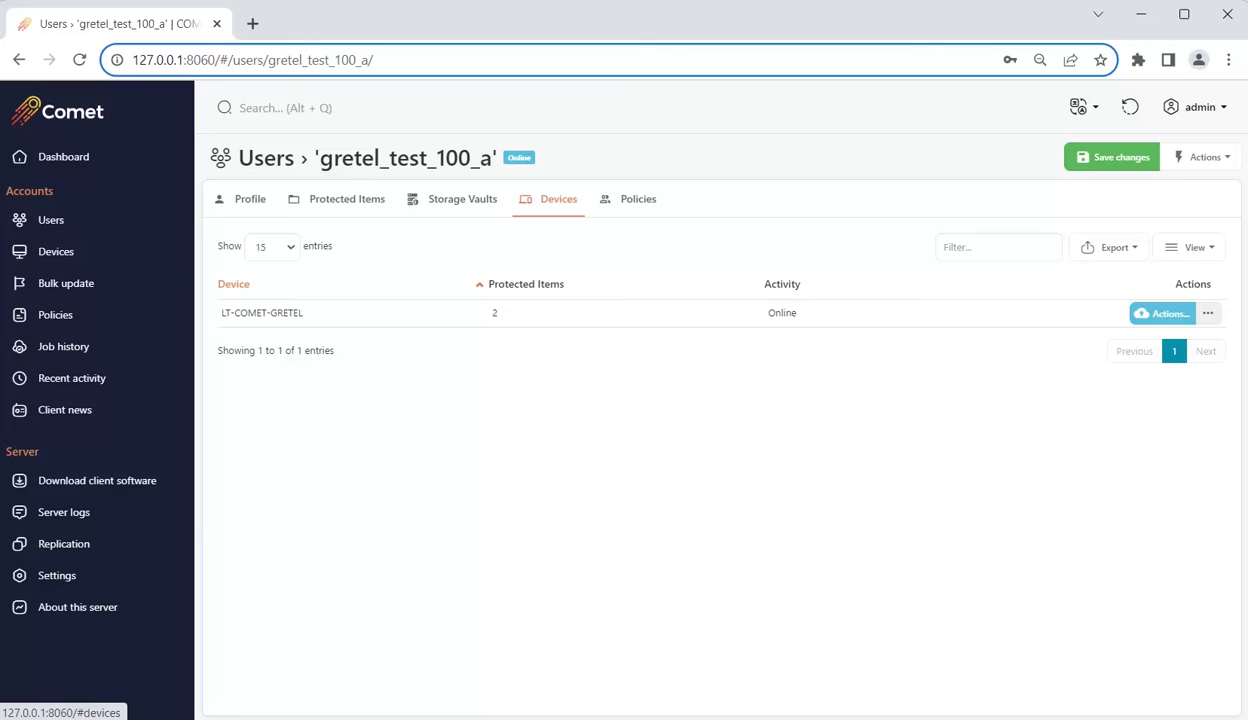
left_click(1163, 313)
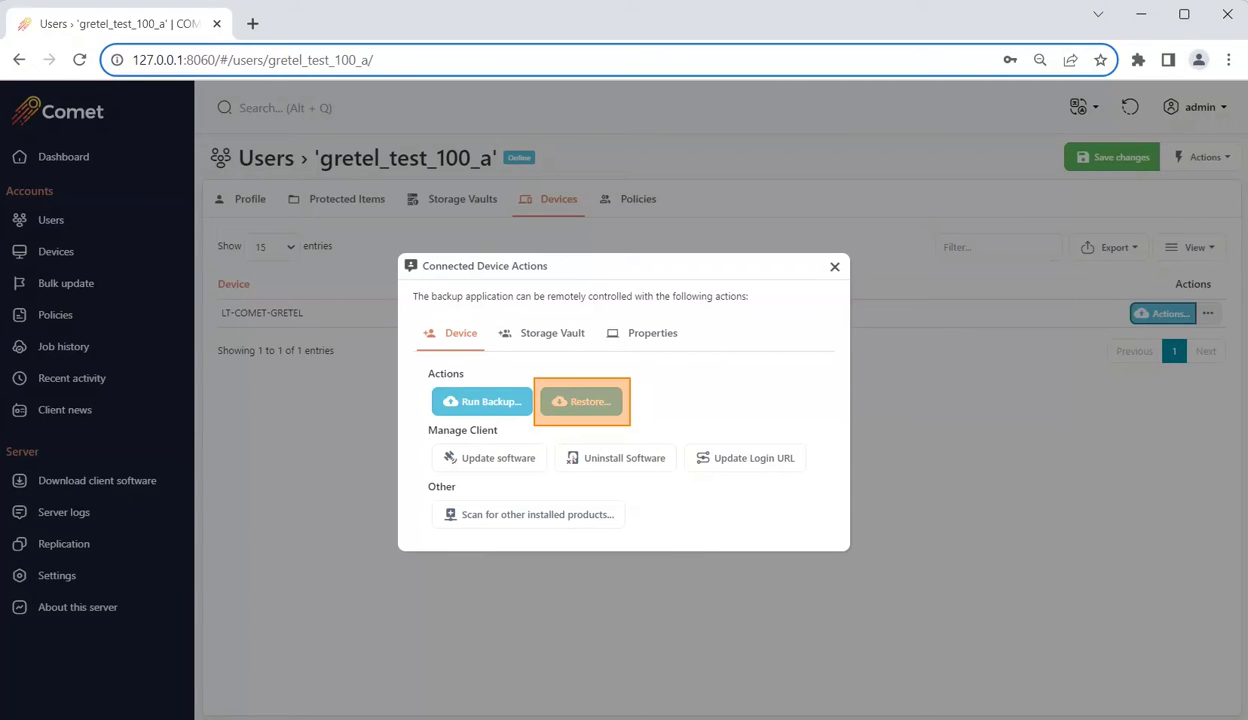
left_click(582, 401)
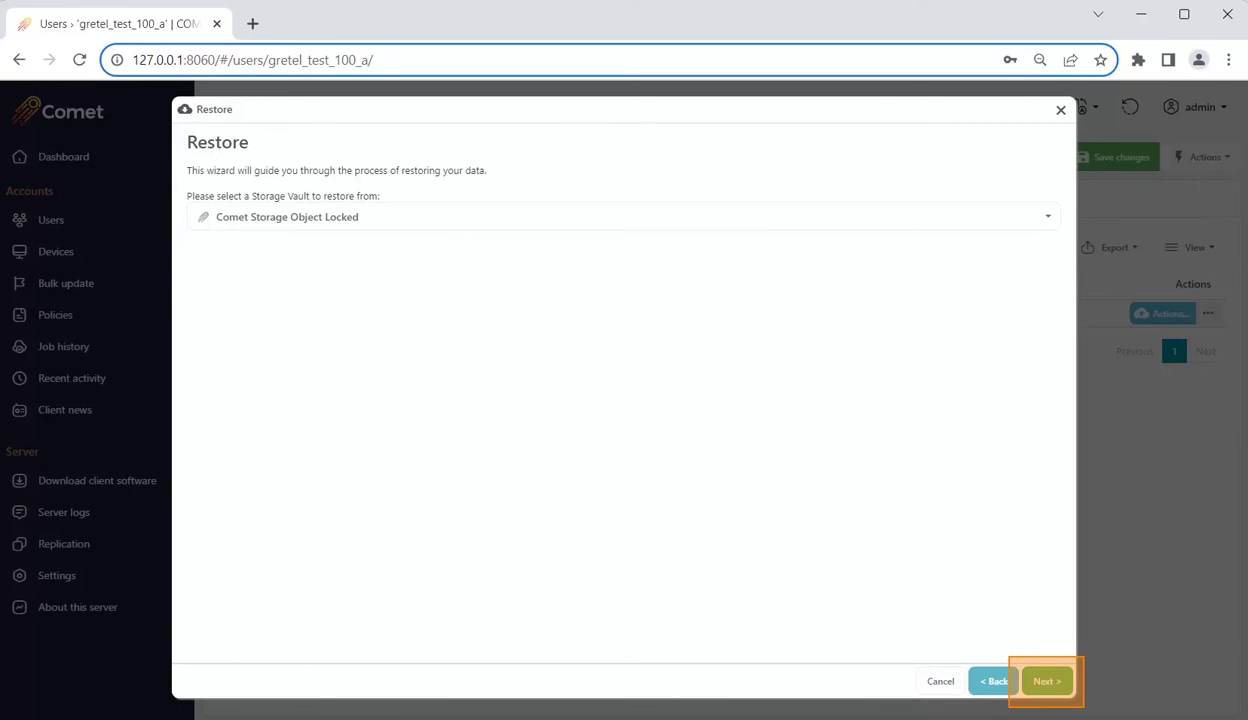
left_click(1046, 681)
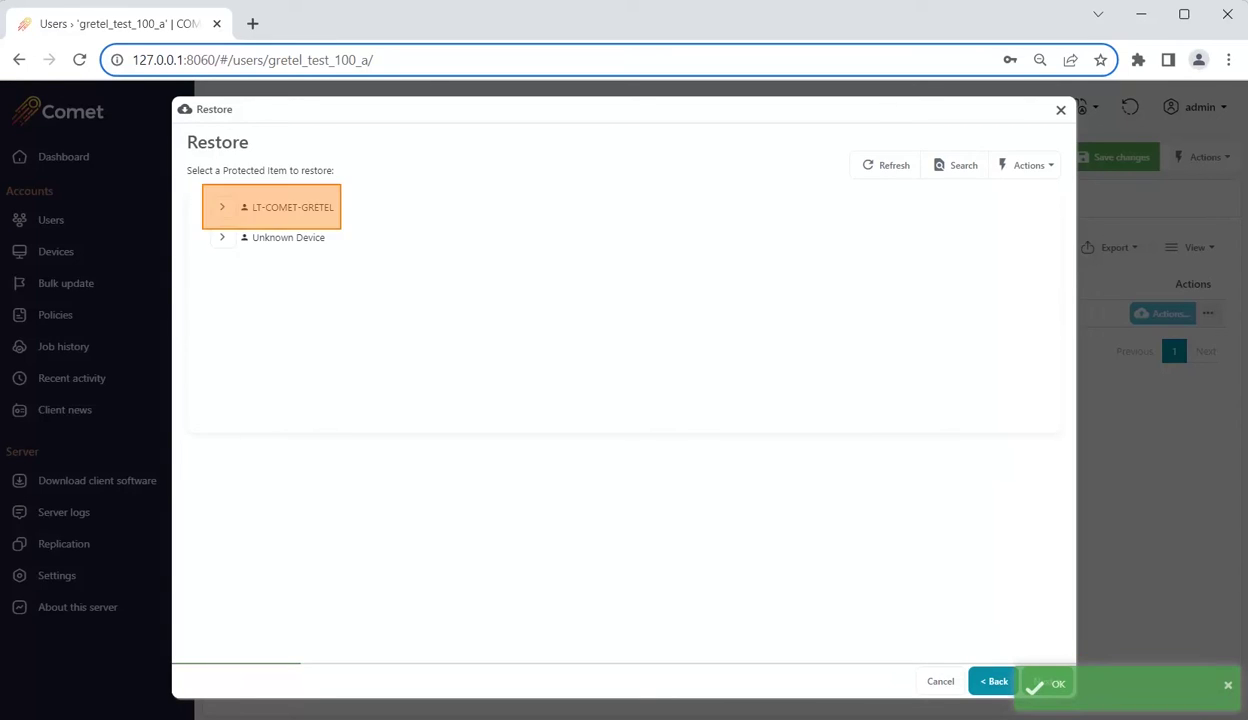
left_click(222, 207)
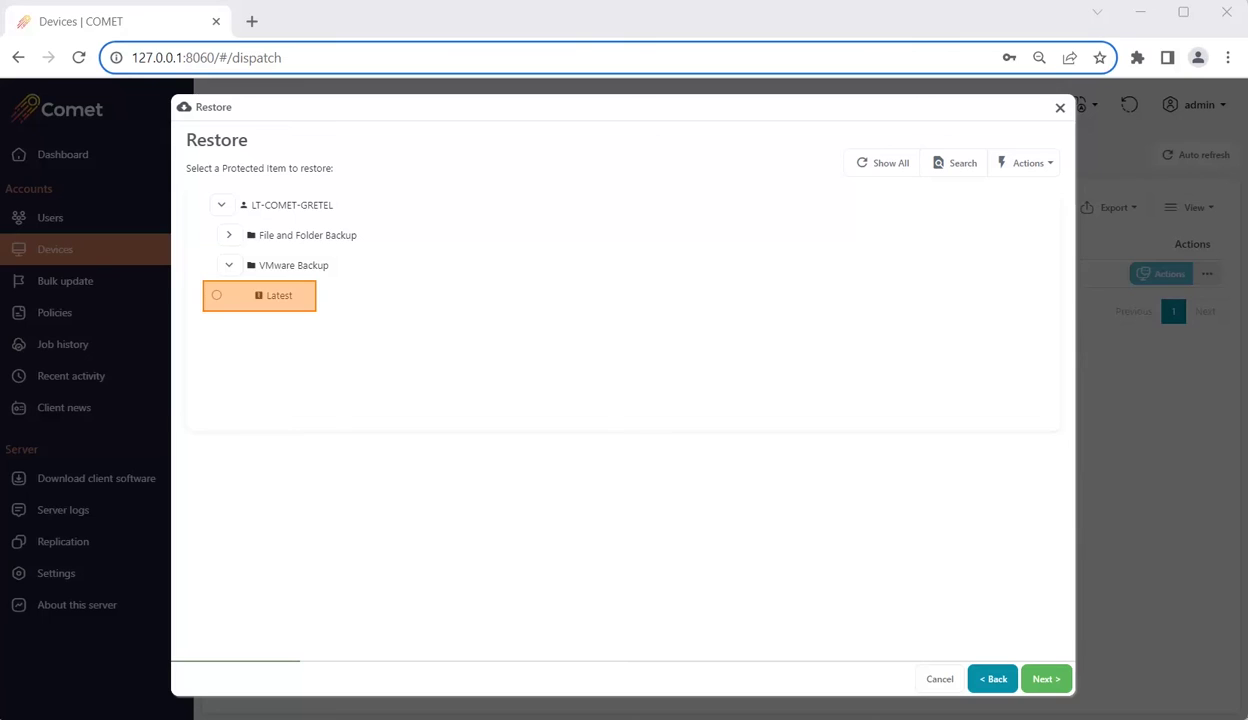
left_click(216, 295)
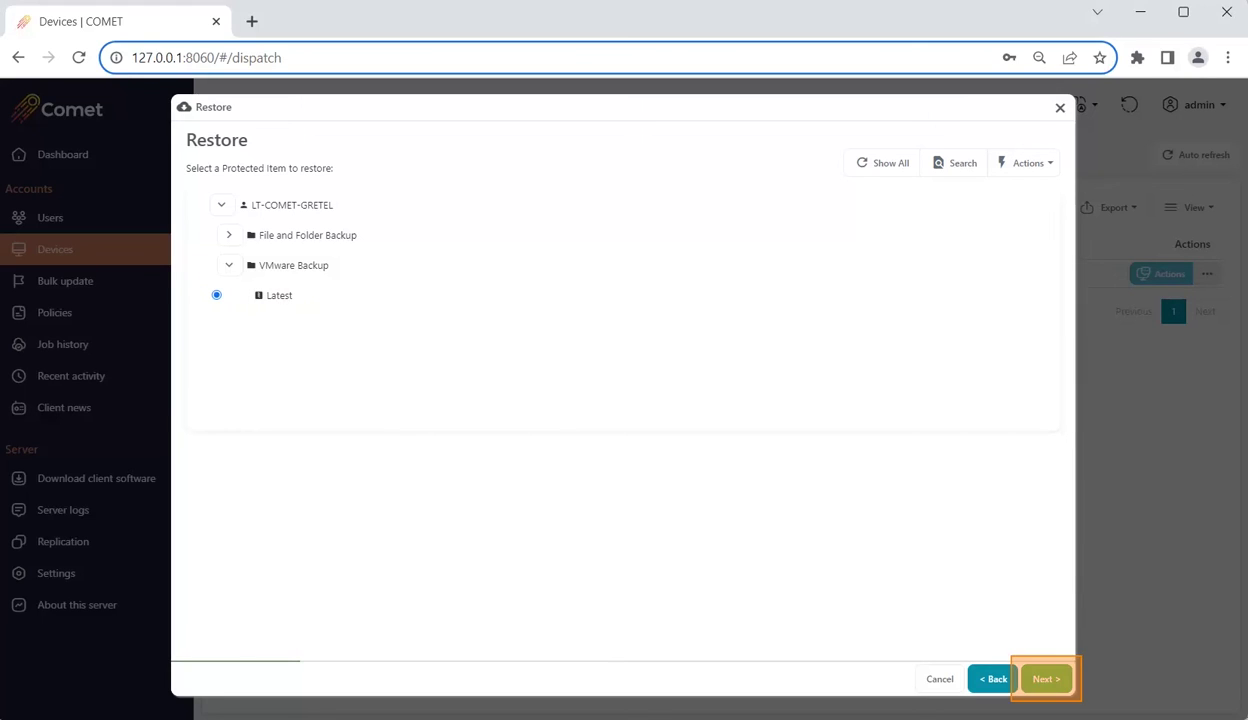
left_click(1045, 679)
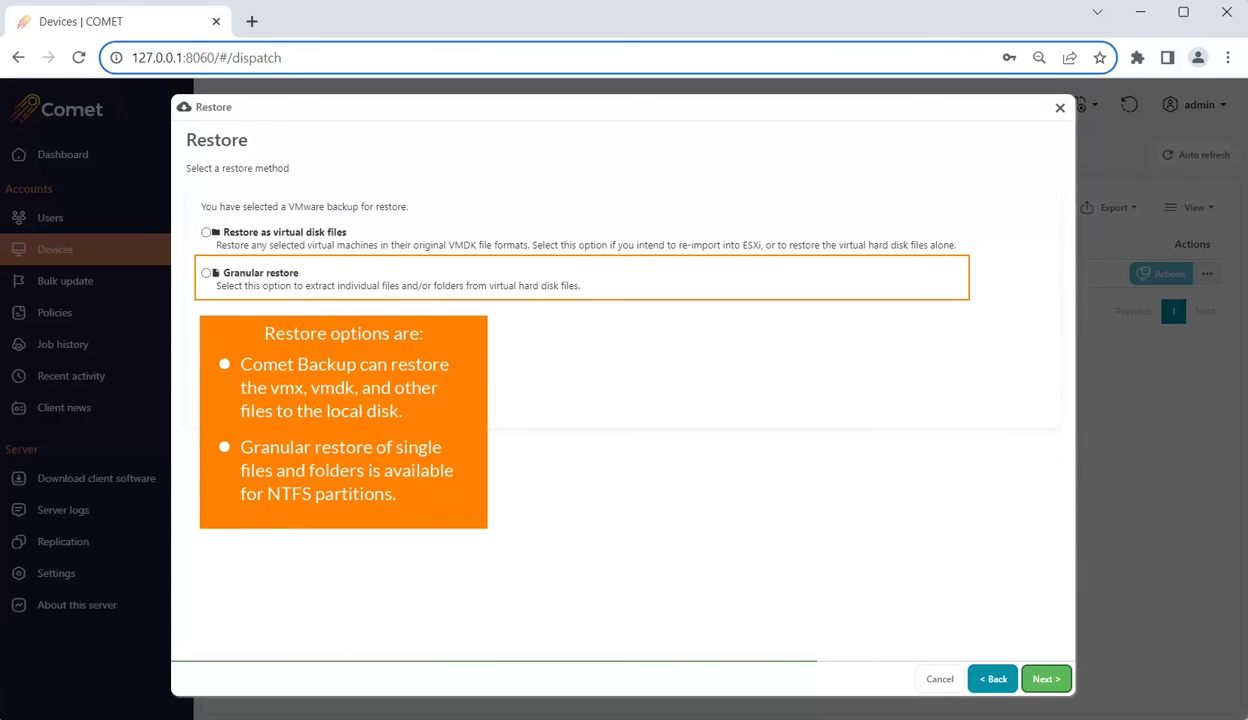
Restore as virtual disk files, choosing specific items and expanding windows-vm
left_click(206, 232)
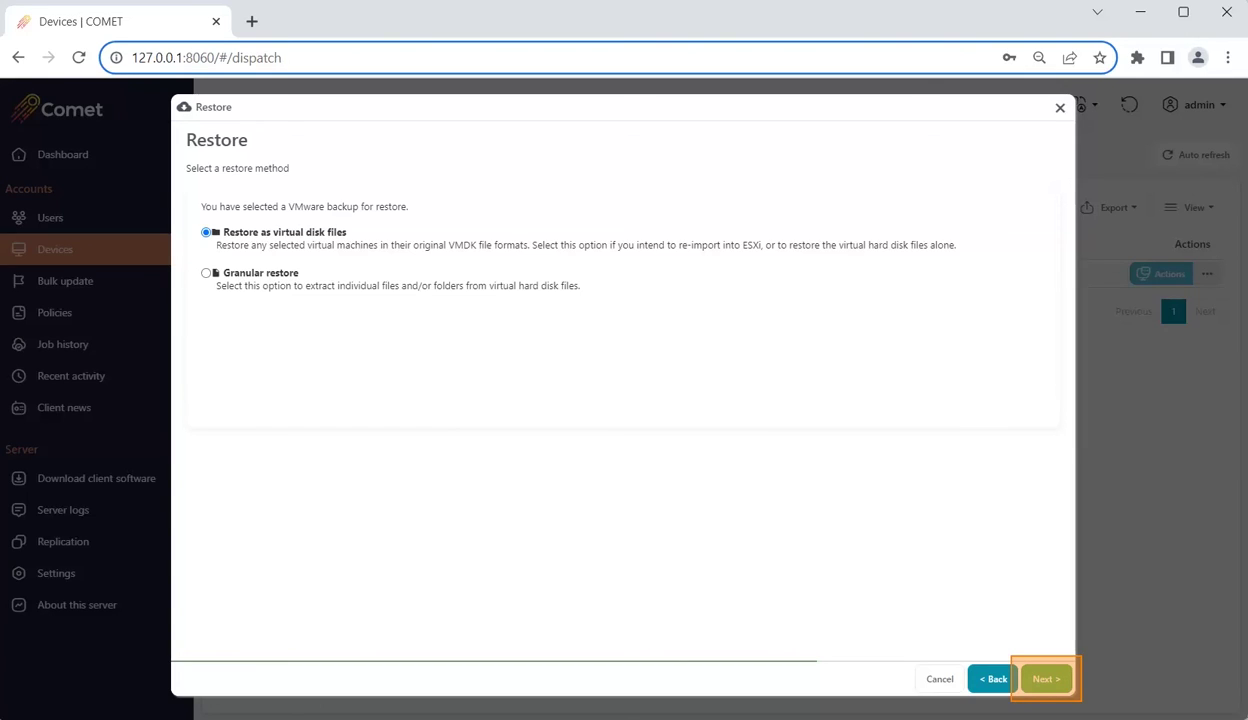
key("Return")
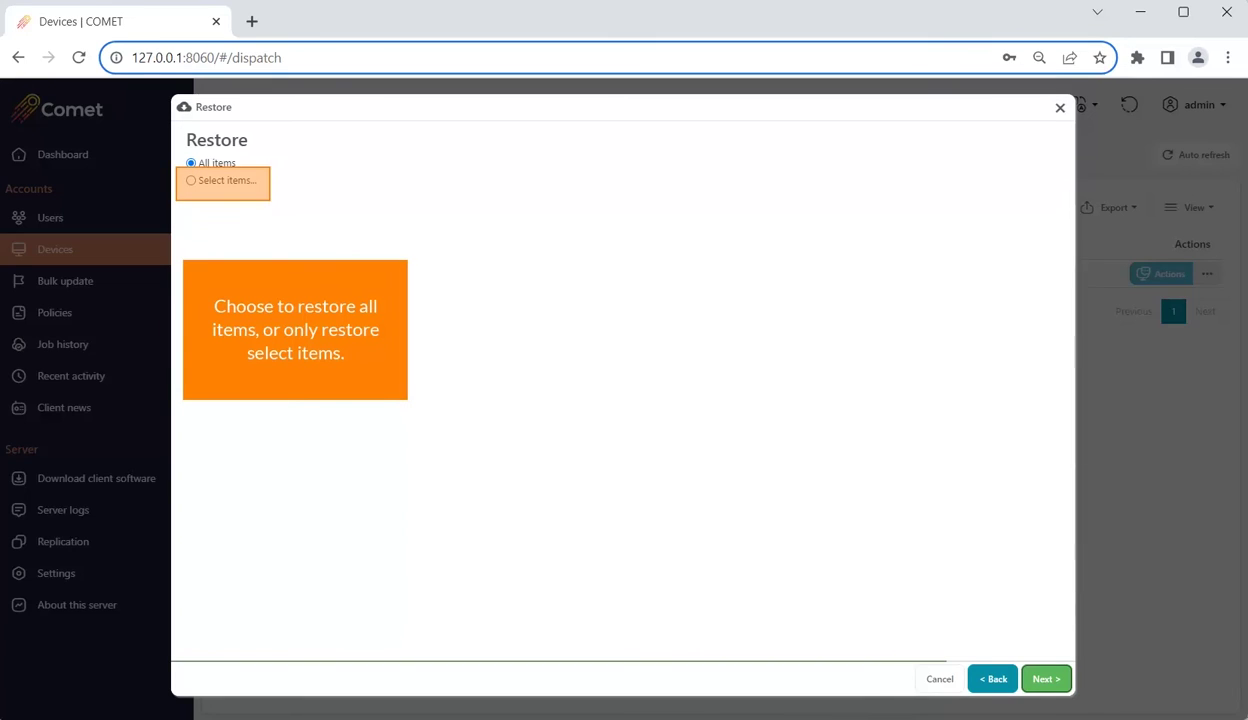
left_click(191, 180)
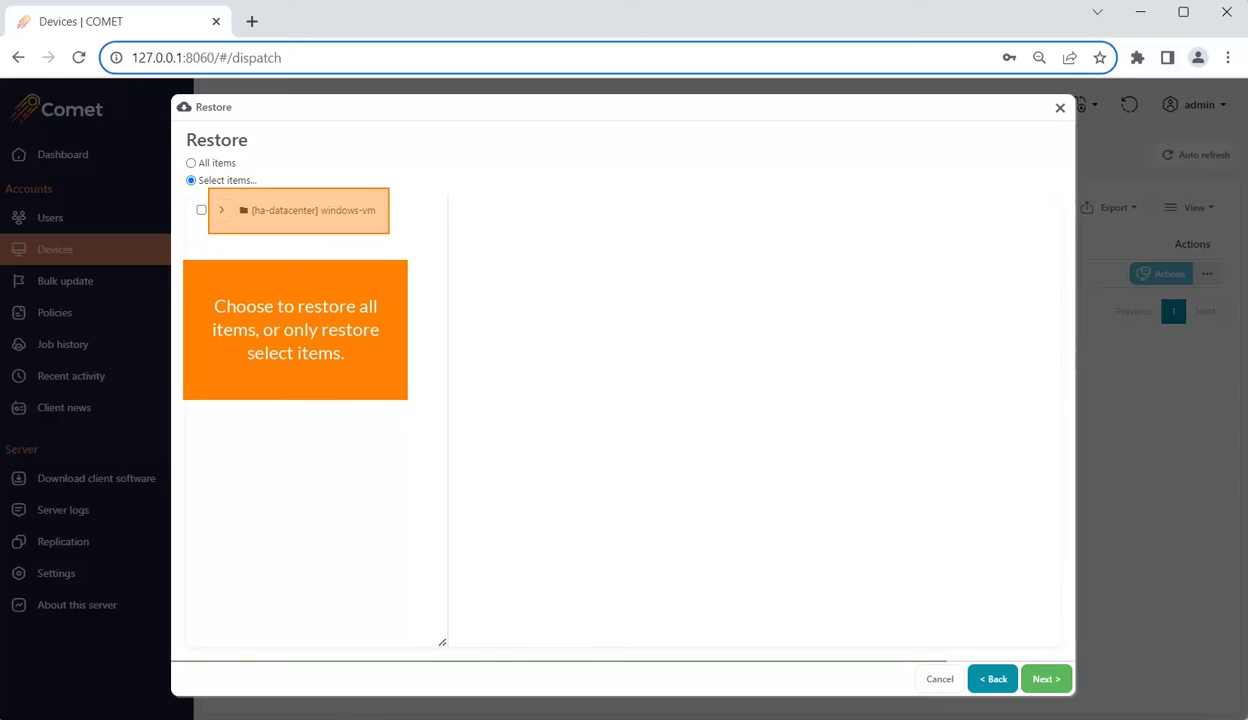
left_click(221, 210)
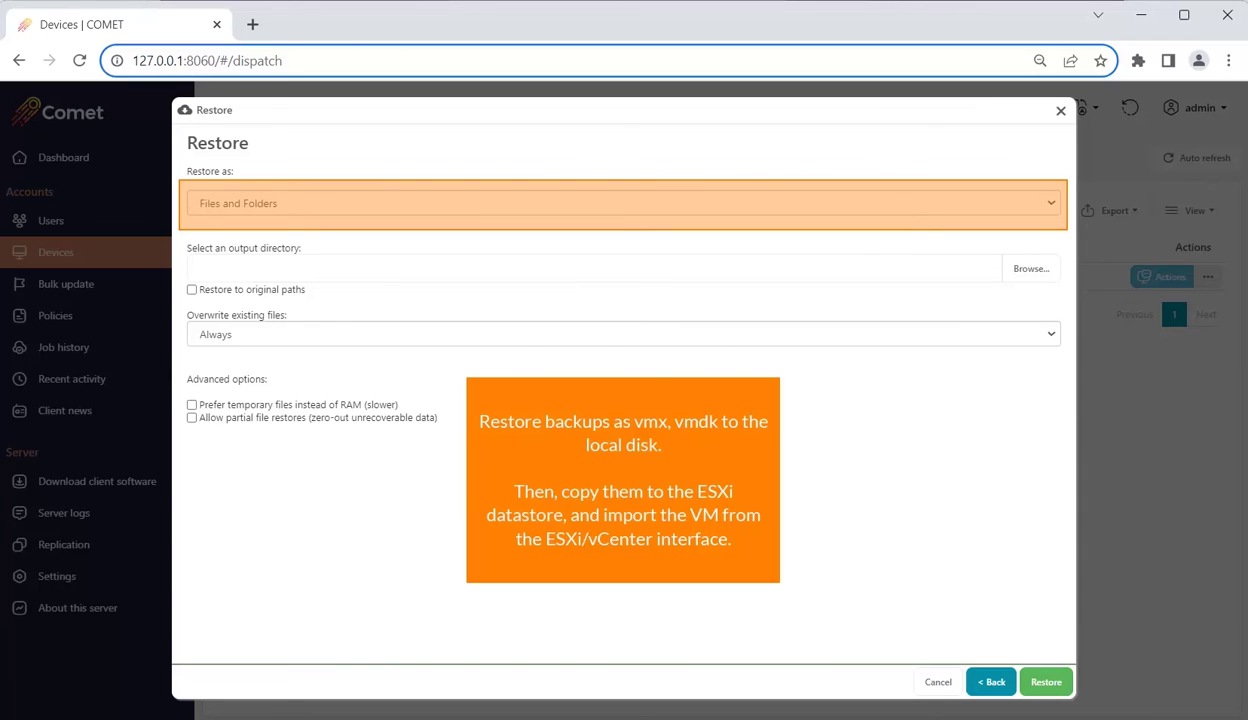
Restore the disk files as Files and Folders into output directory C:\Restore
left_click(623, 203)
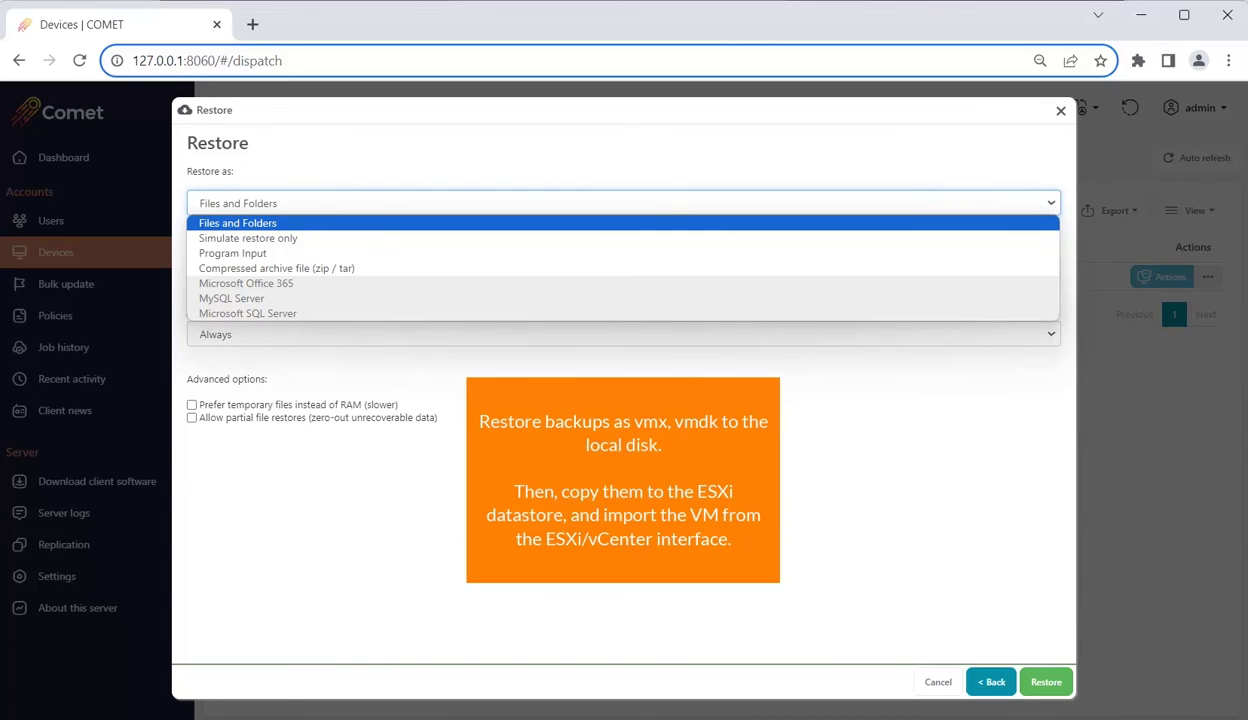
key("Return")
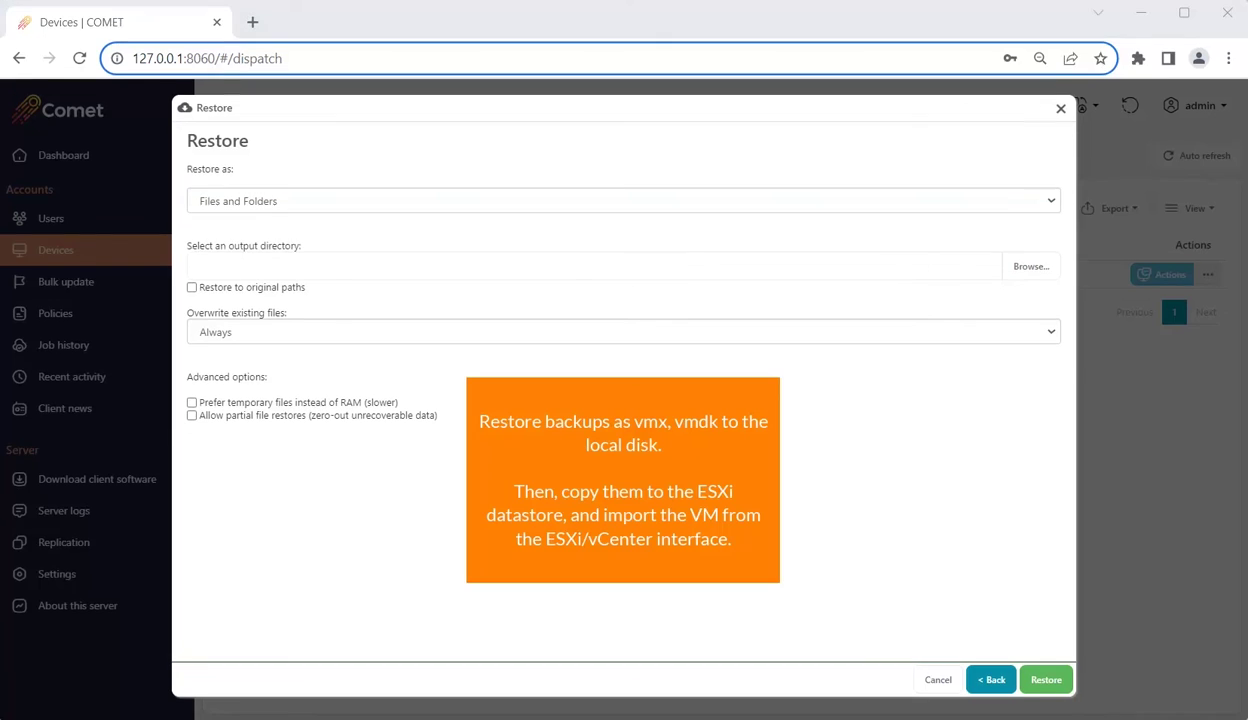
type("C:\\Restore")
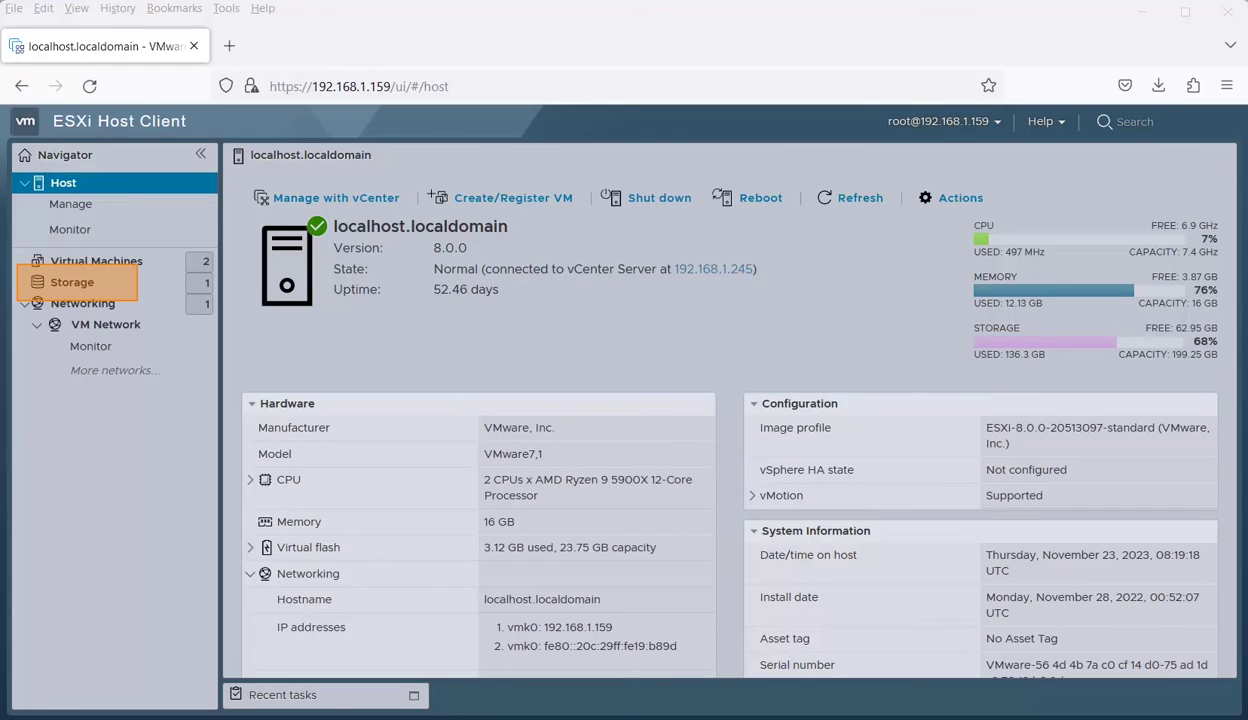
Register windows-vm-restore/windows-vm.vmx from the datastore, then select windows-vm among the virtual machines
left_click(72, 282)
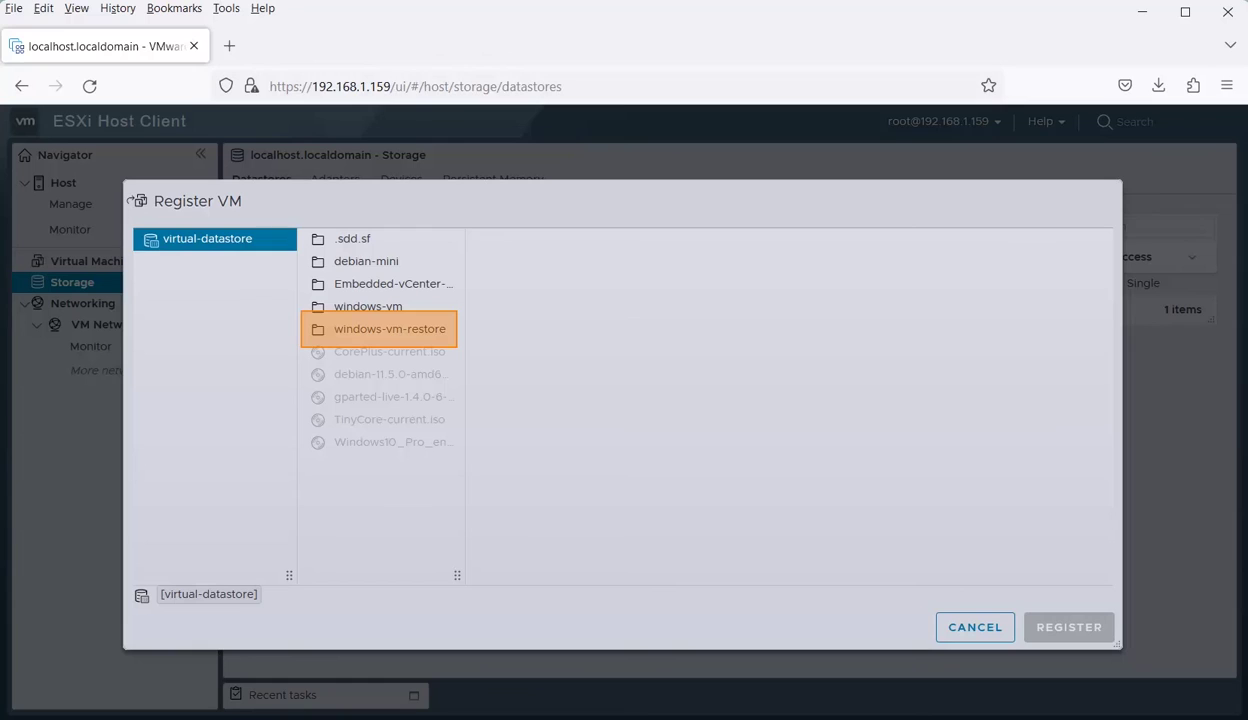
left_click(389, 329)
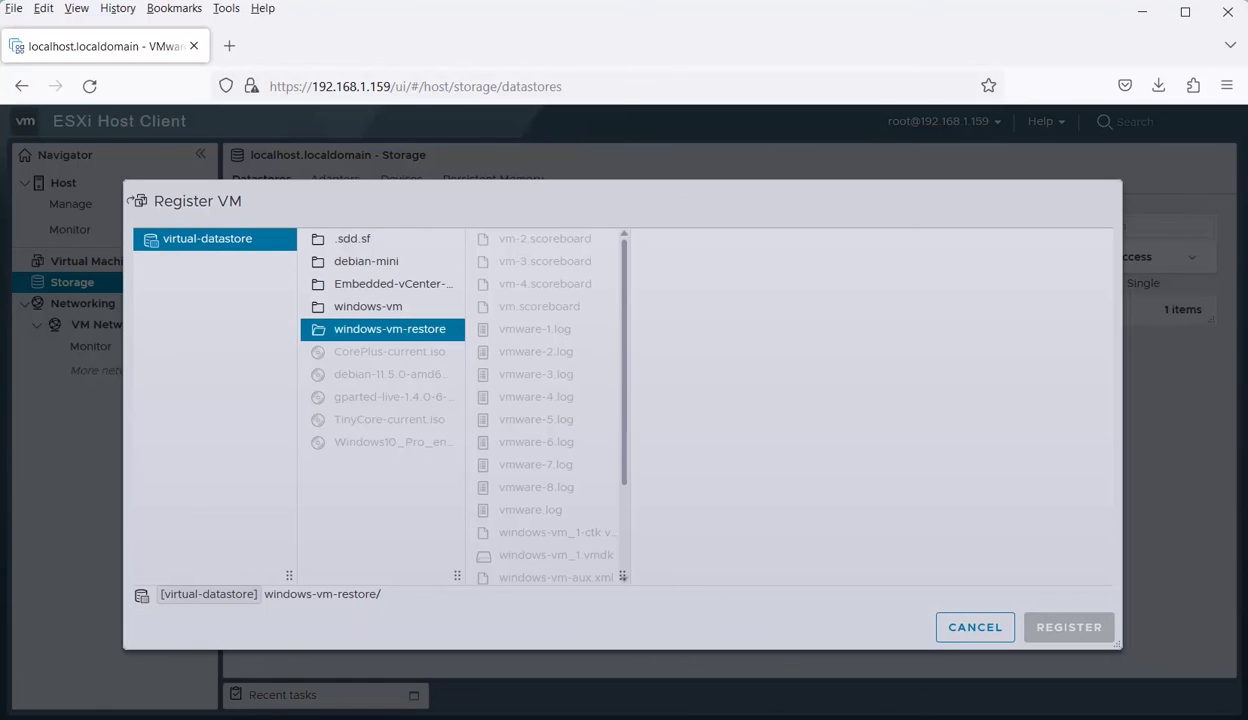
scroll(545, 400, "down", 3)
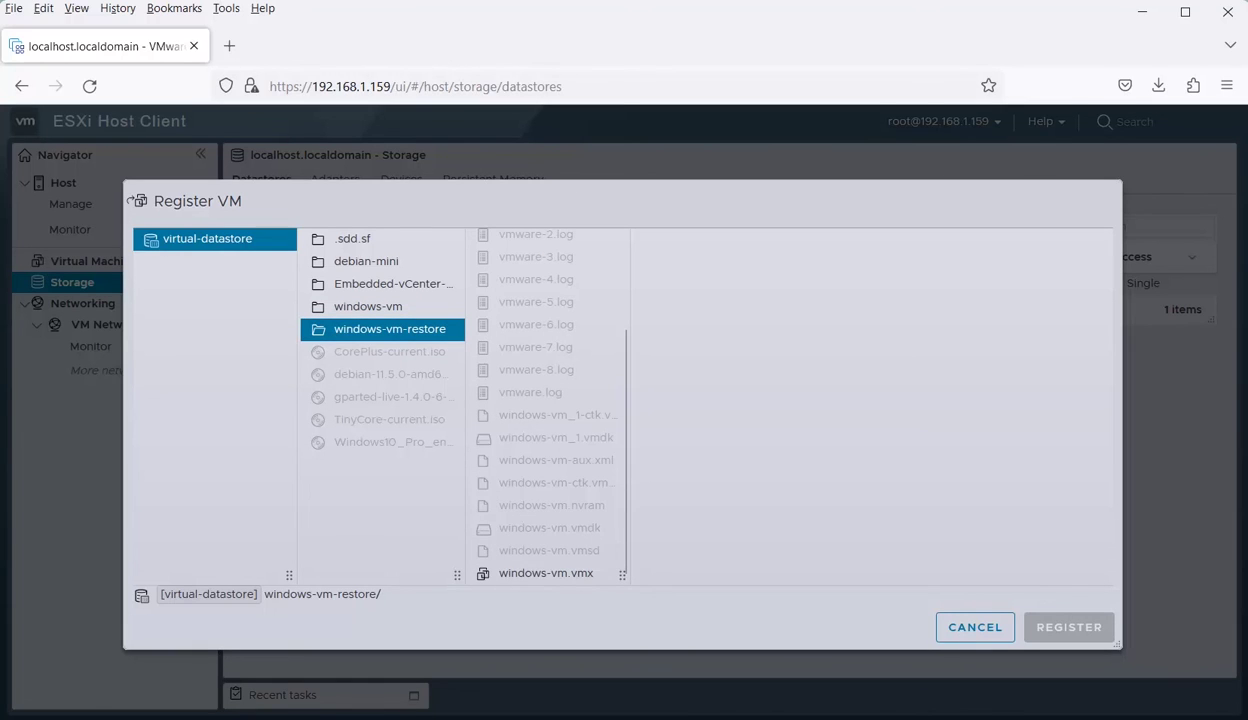
left_click(546, 573)
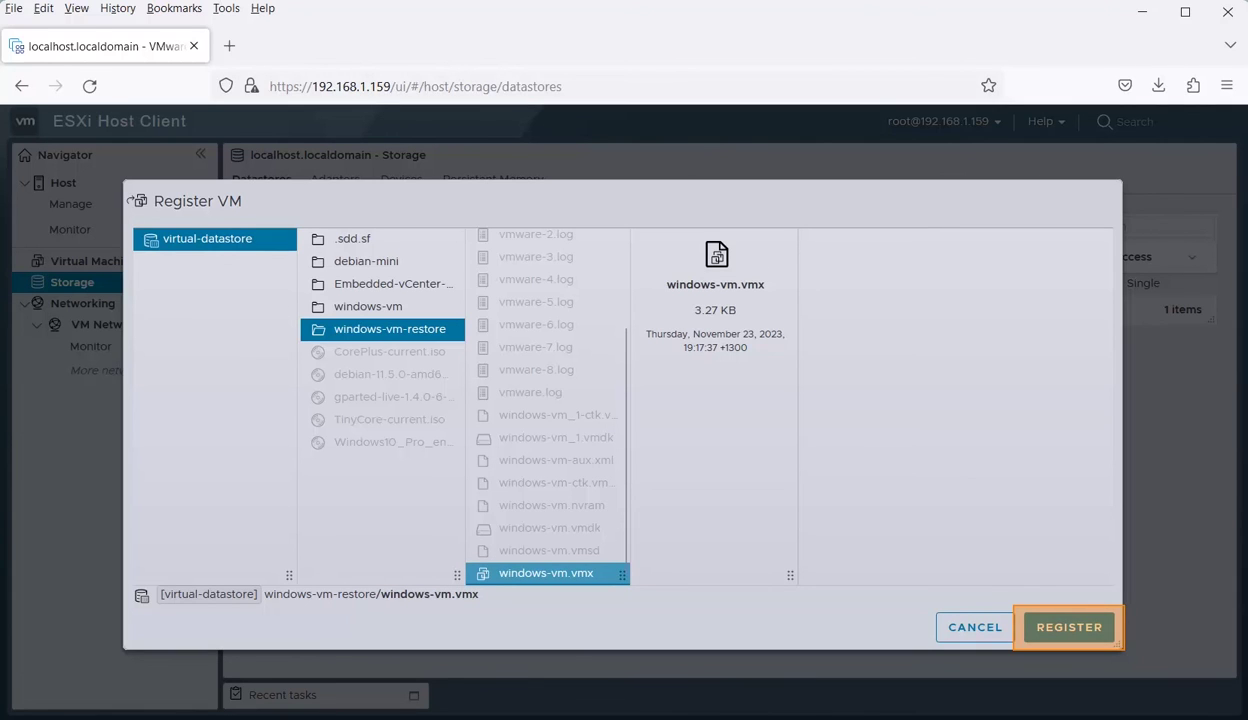
key("Return")
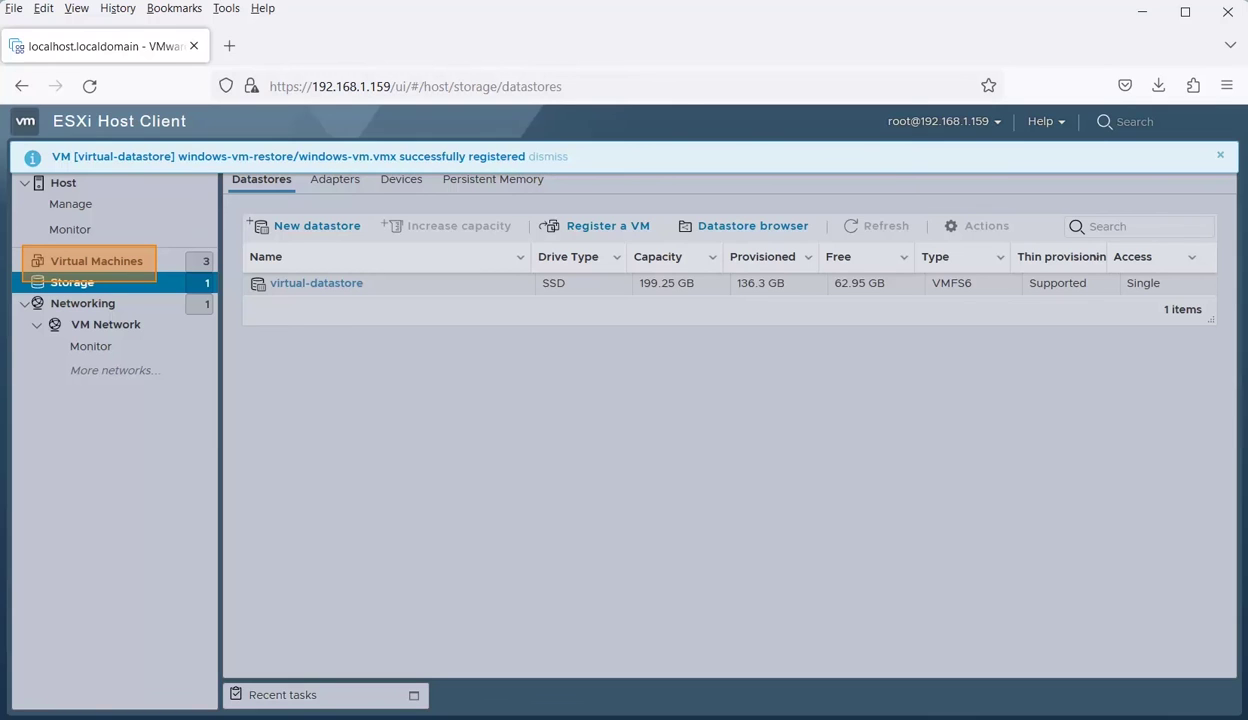
left_click(96, 261)
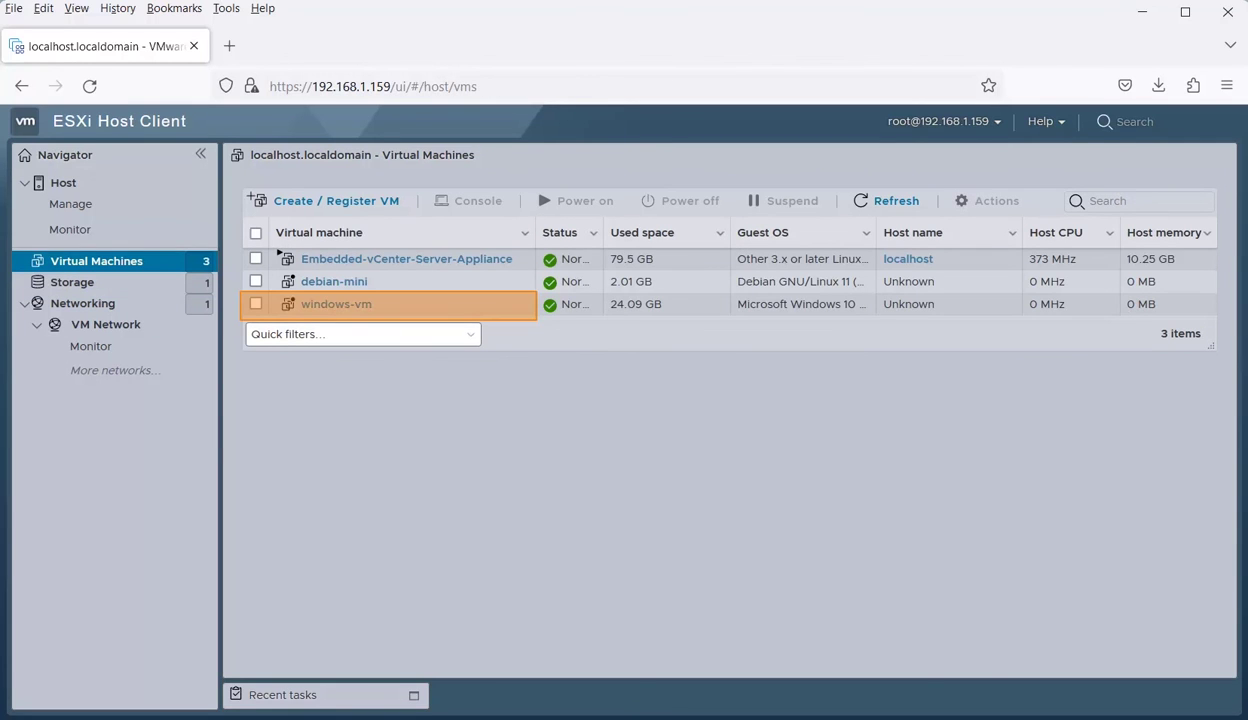
left_click(336, 304)
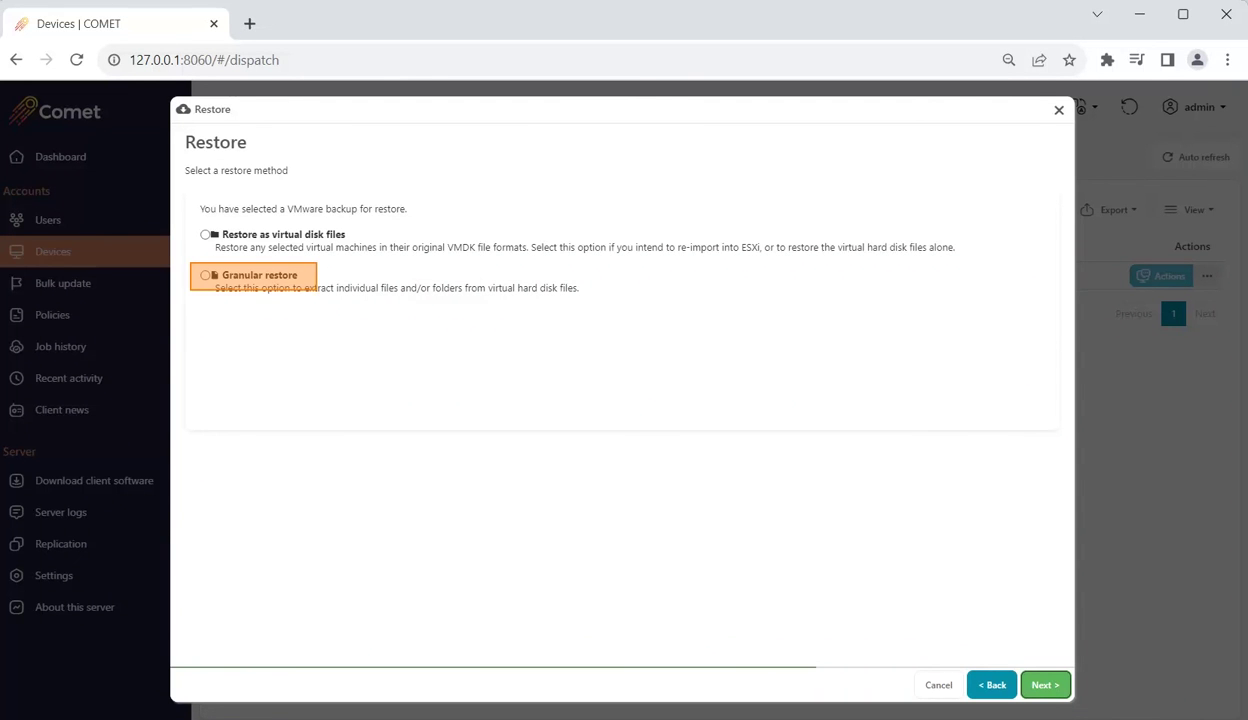
Choose Granular restore and tick Videos under windows-vm.vmdk > Basic data partition > Users > Public
left_click(205, 275)
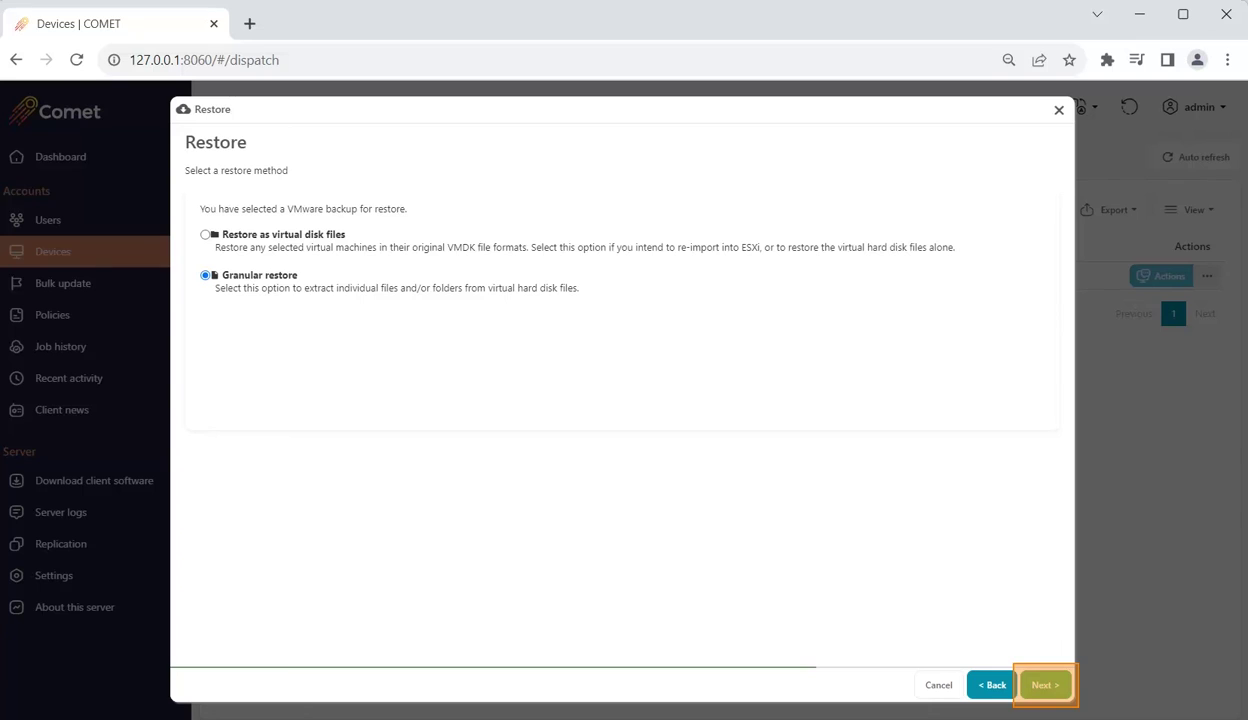
left_click(1045, 685)
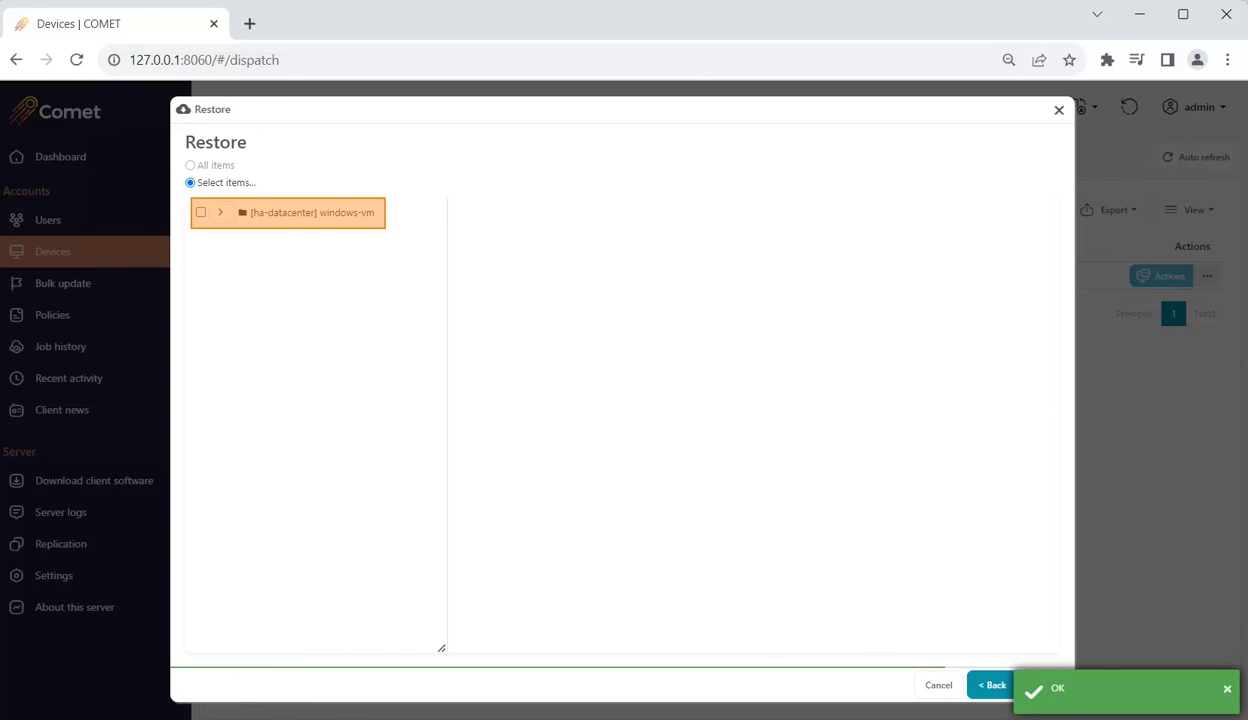
left_click(220, 212)
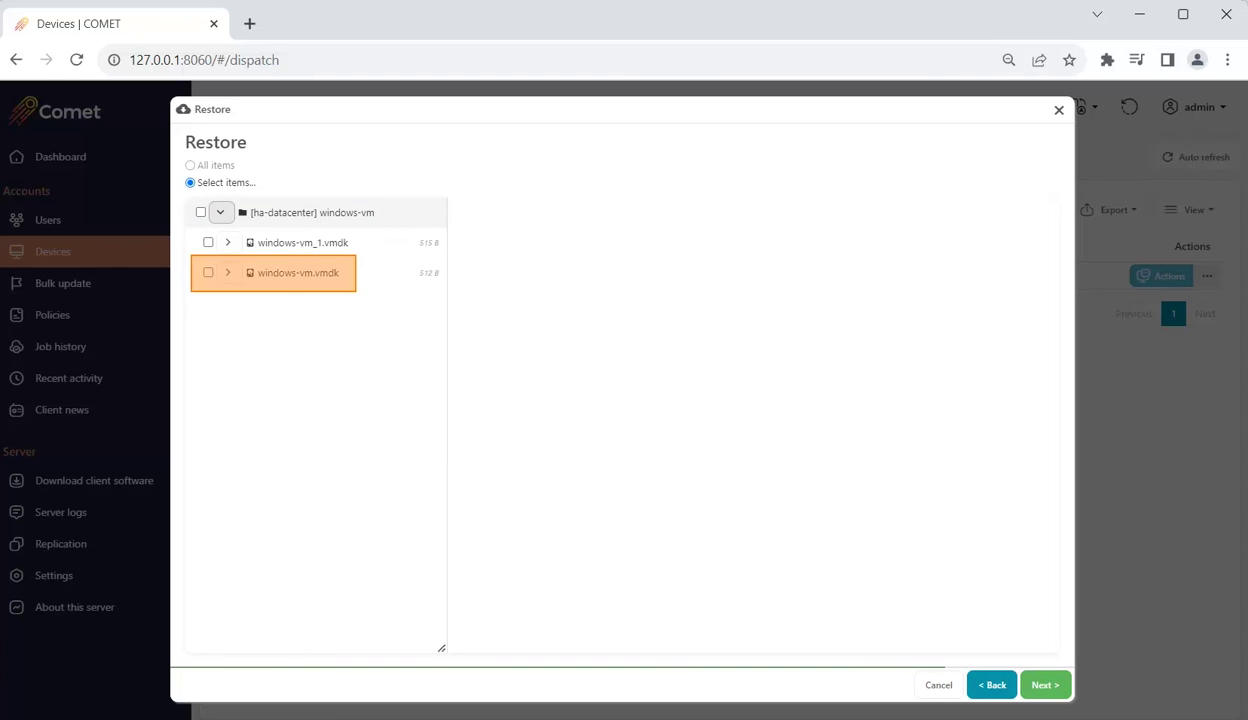
left_click(227, 272)
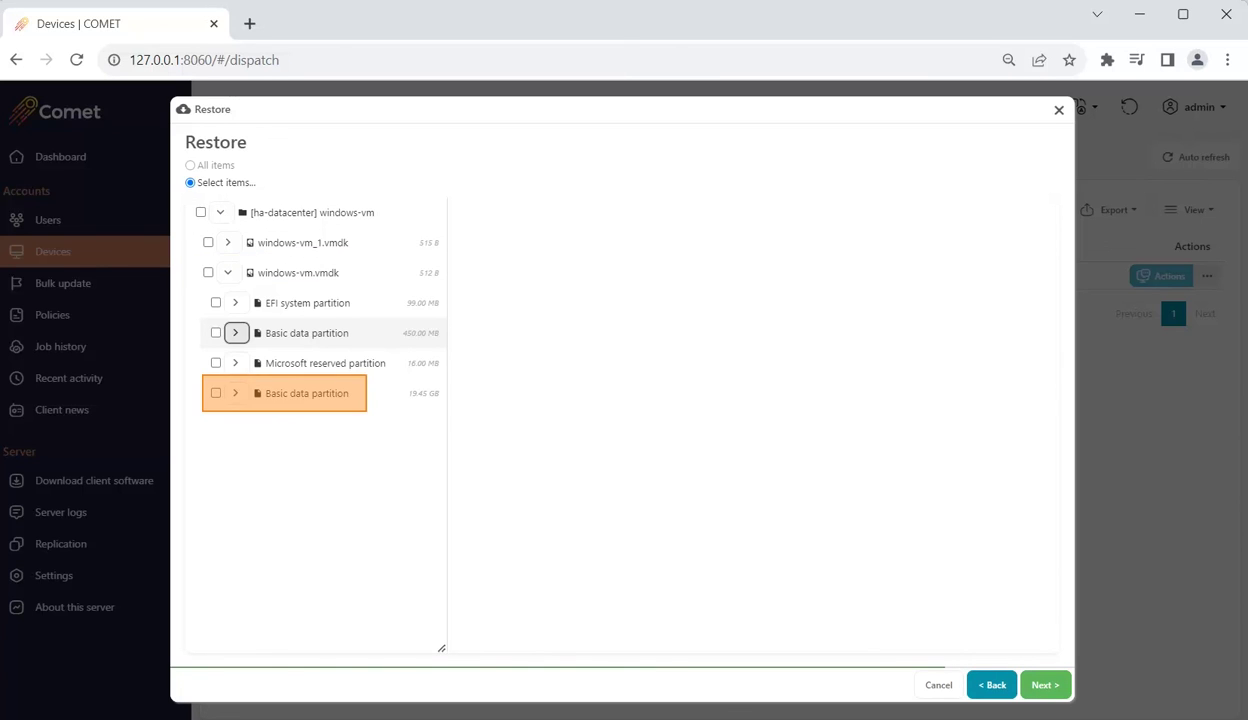
left_click(235, 393)
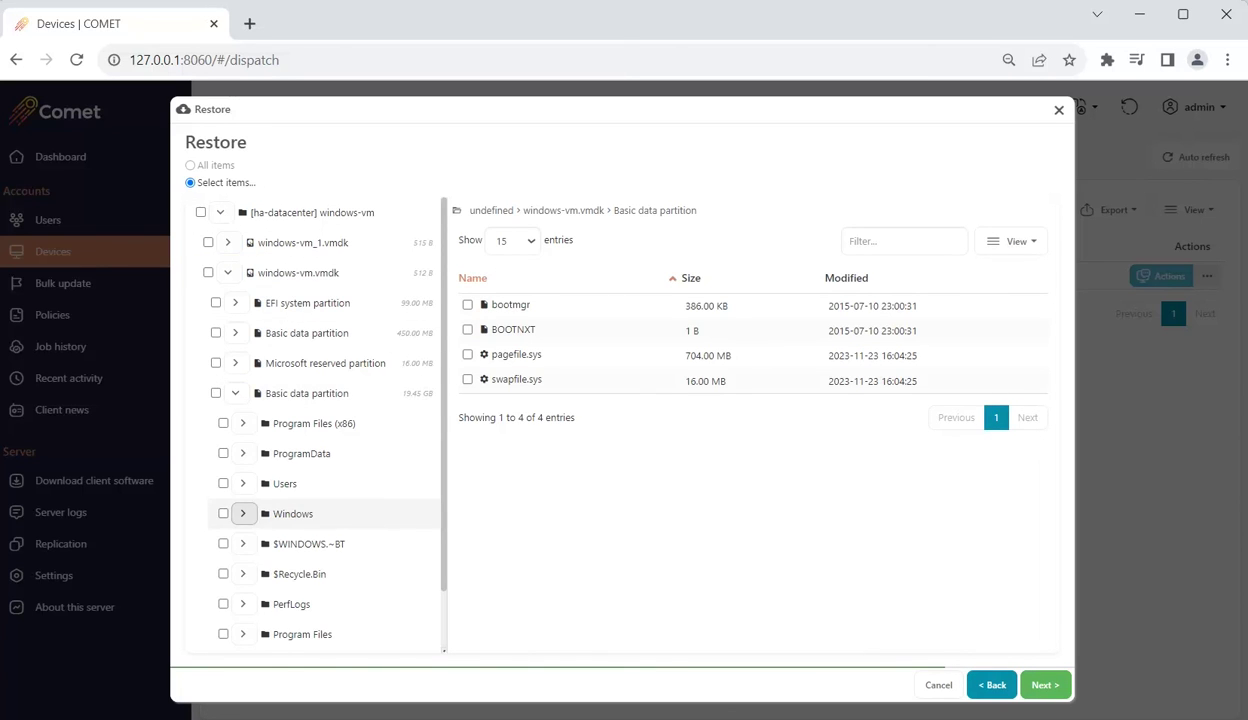
left_click(242, 483)
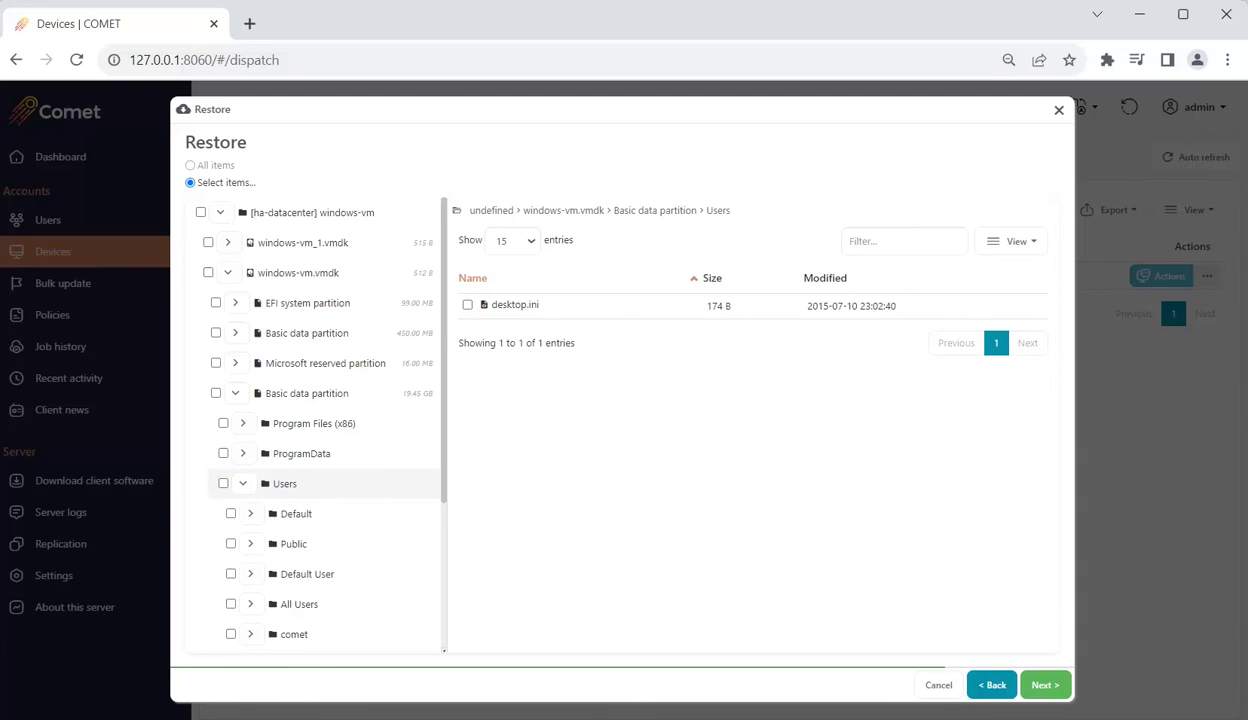
left_click(250, 543)
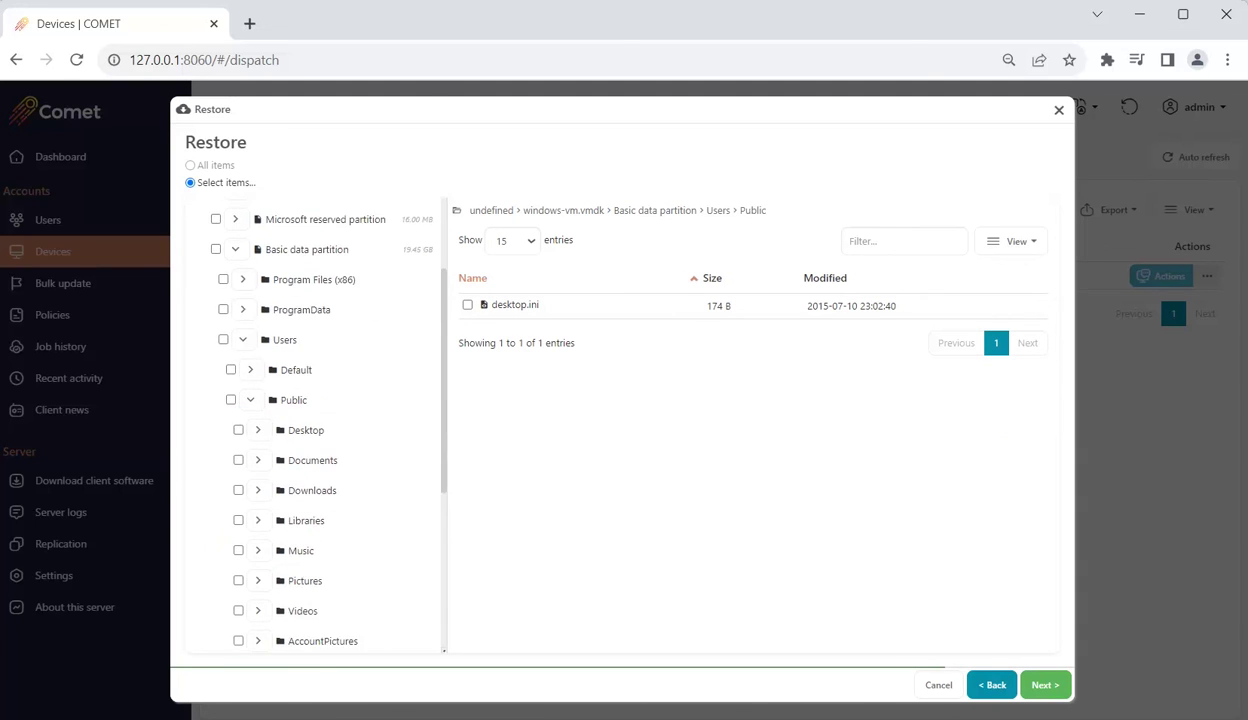
left_click(258, 521)
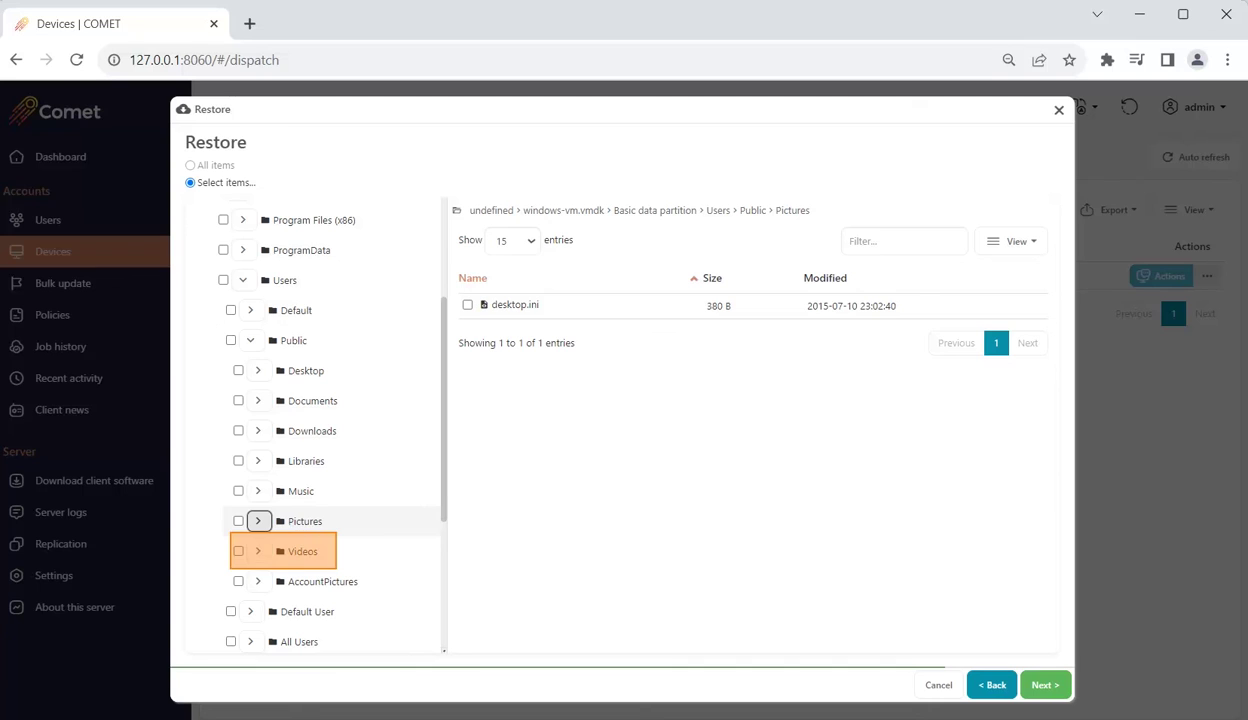
left_click(238, 551)
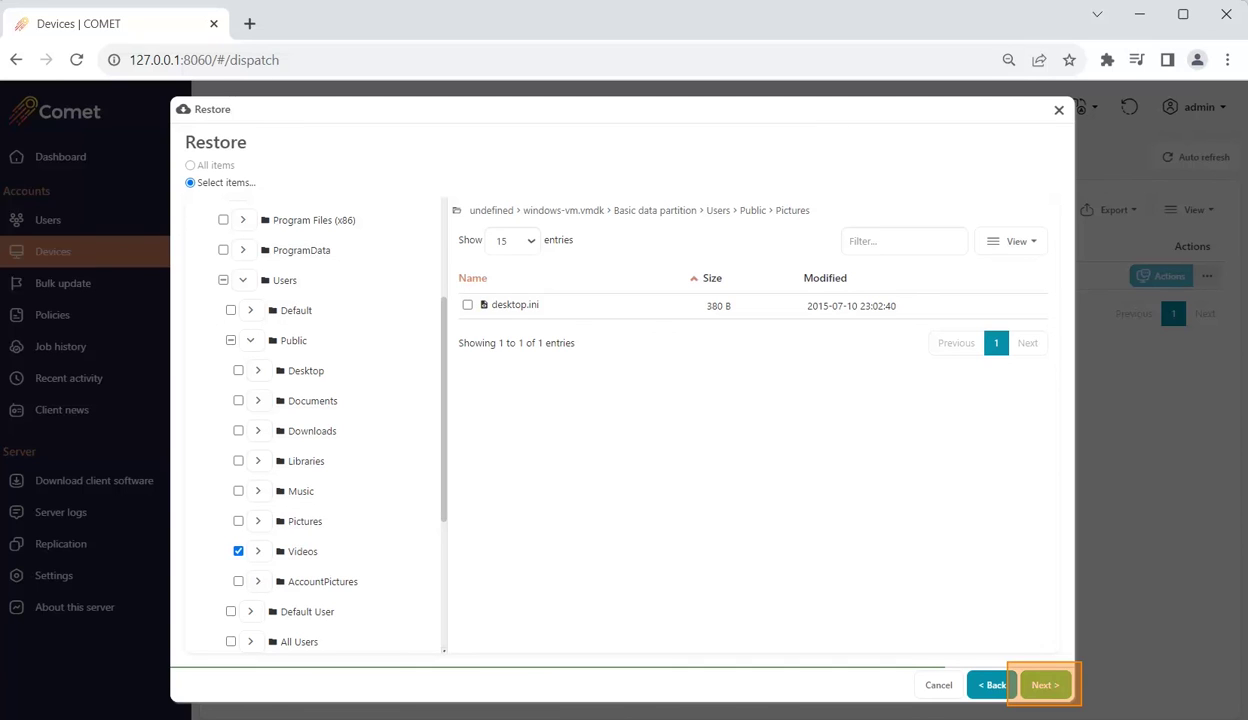
Dispatch the Videos folder restore to output directory C:/Restore
left_click(1043, 685)
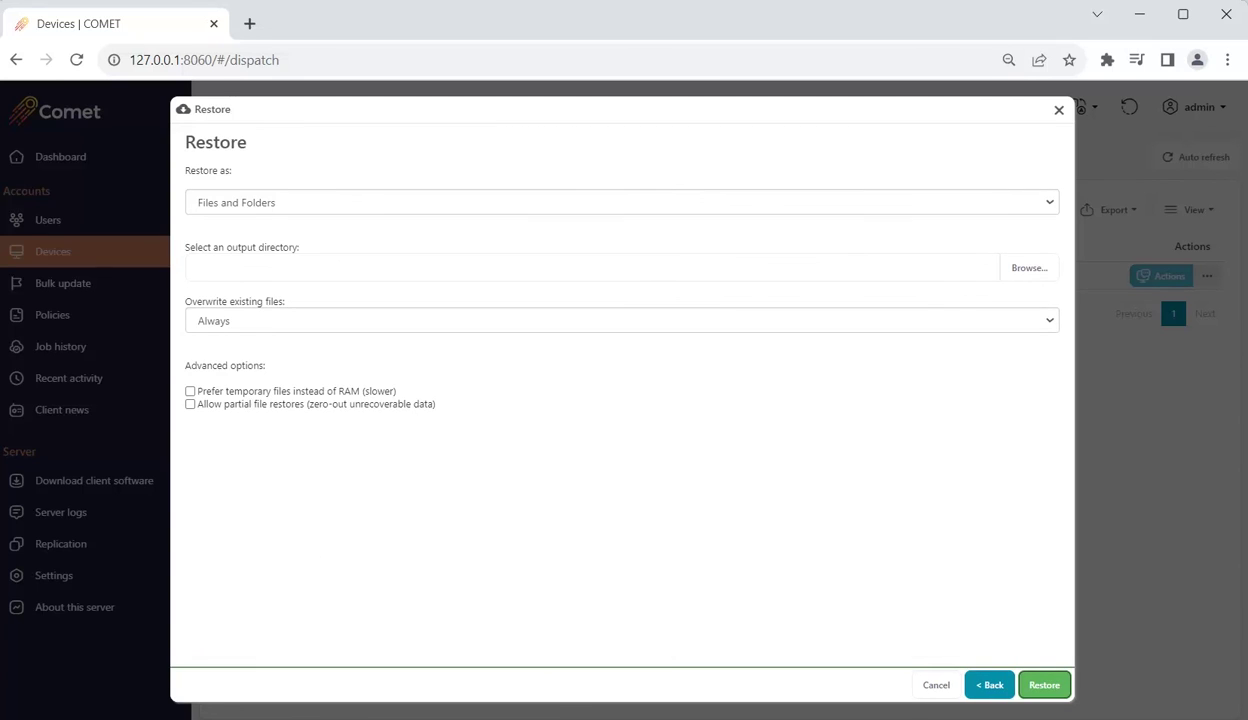
left_click(590, 267)
type("C:/")
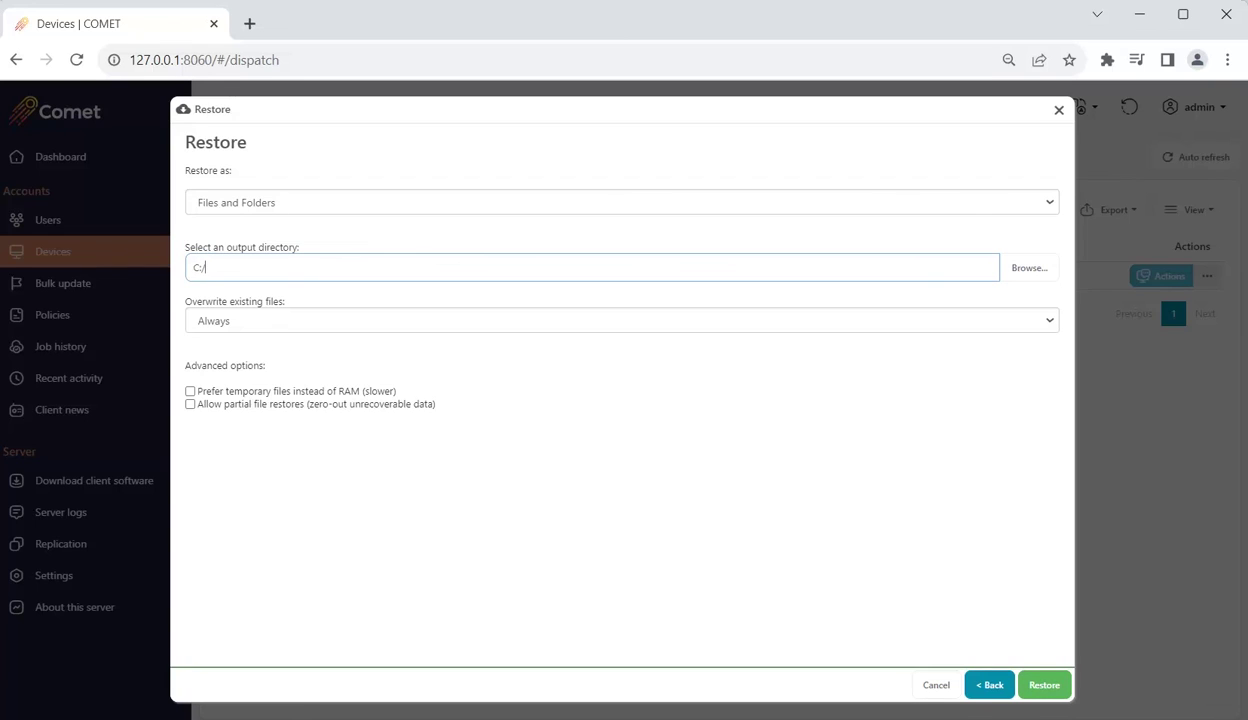
type("Restore")
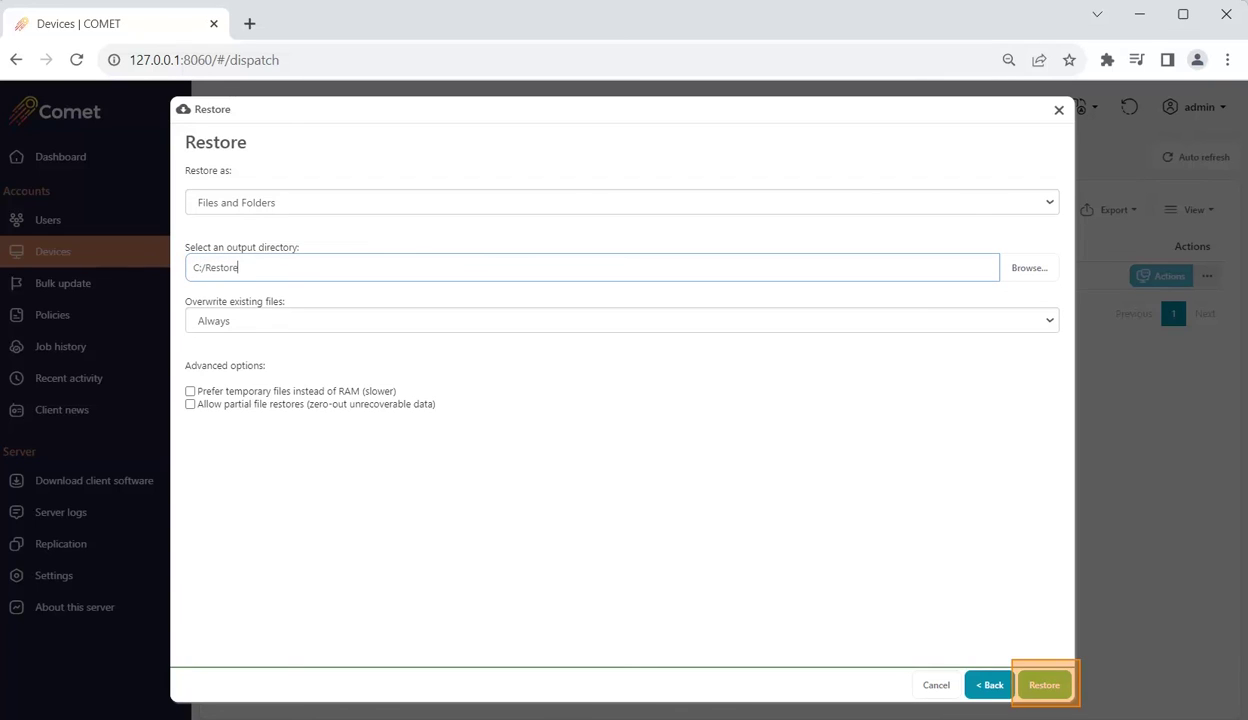
key("Return")
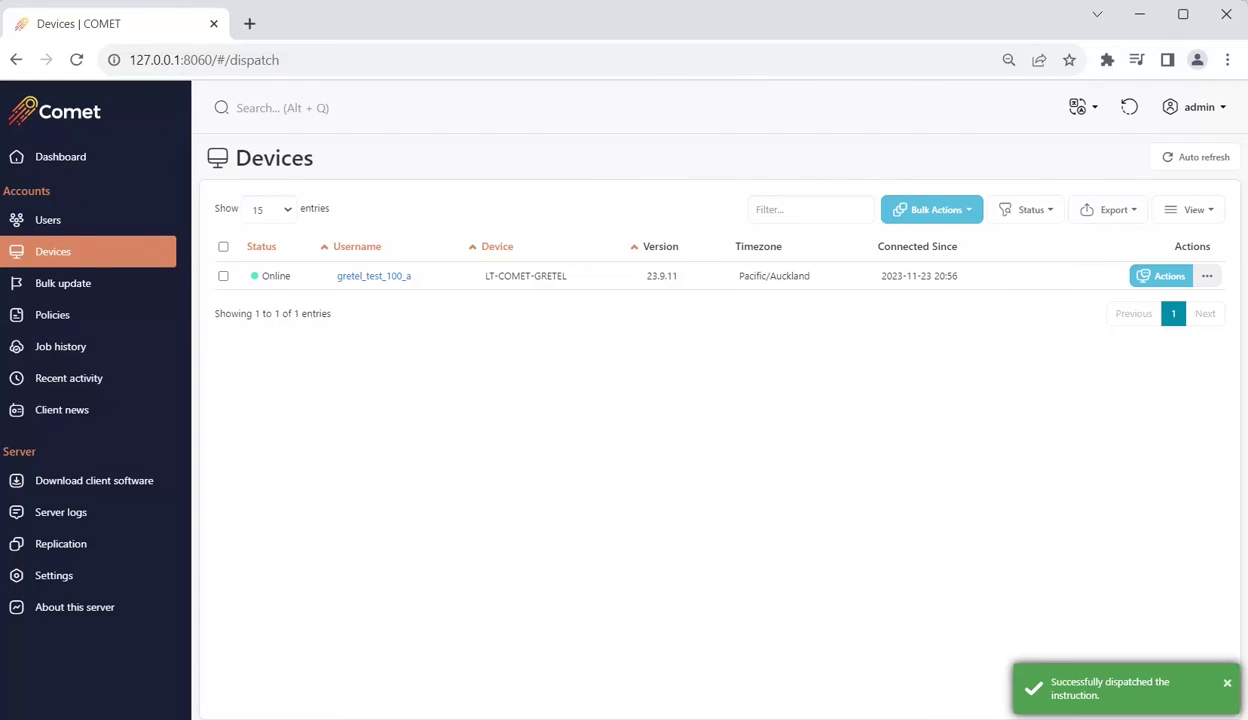